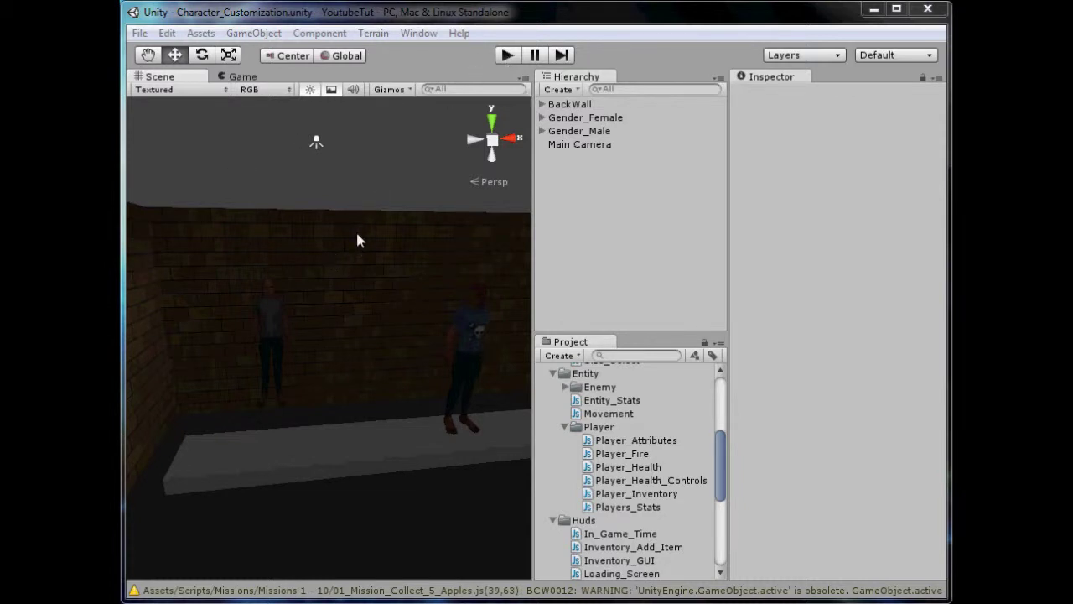
Step: Run the scene to check the lighting on the gender selection screen, and stop it again
{"action": "left_click_drag", "start_coordinate": [414, 176], "coordinate": [427, 186]}
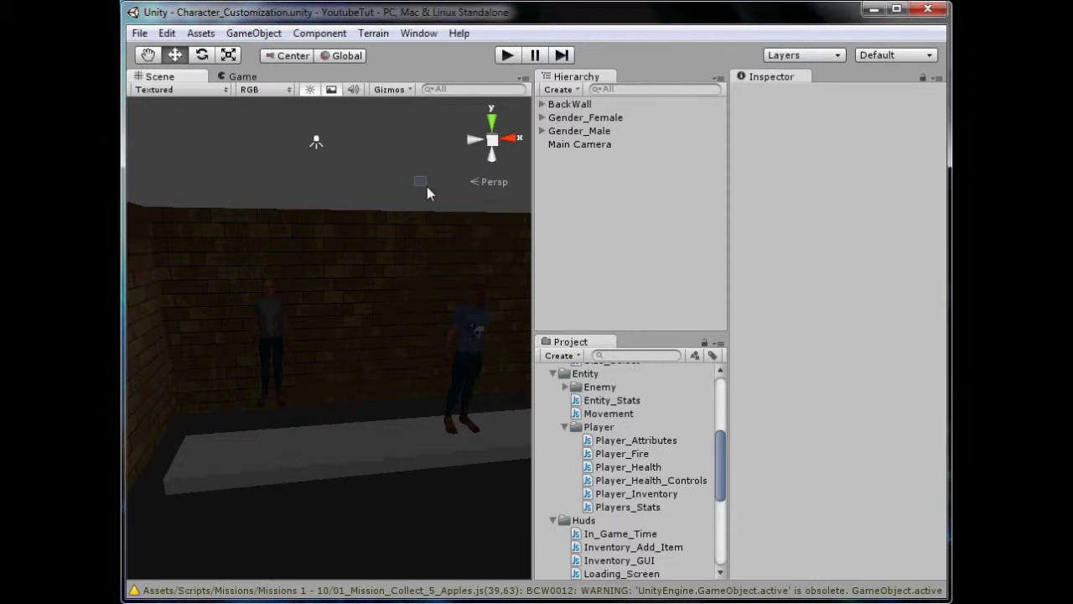
{"action": "left_click", "coordinate": [505, 57]}
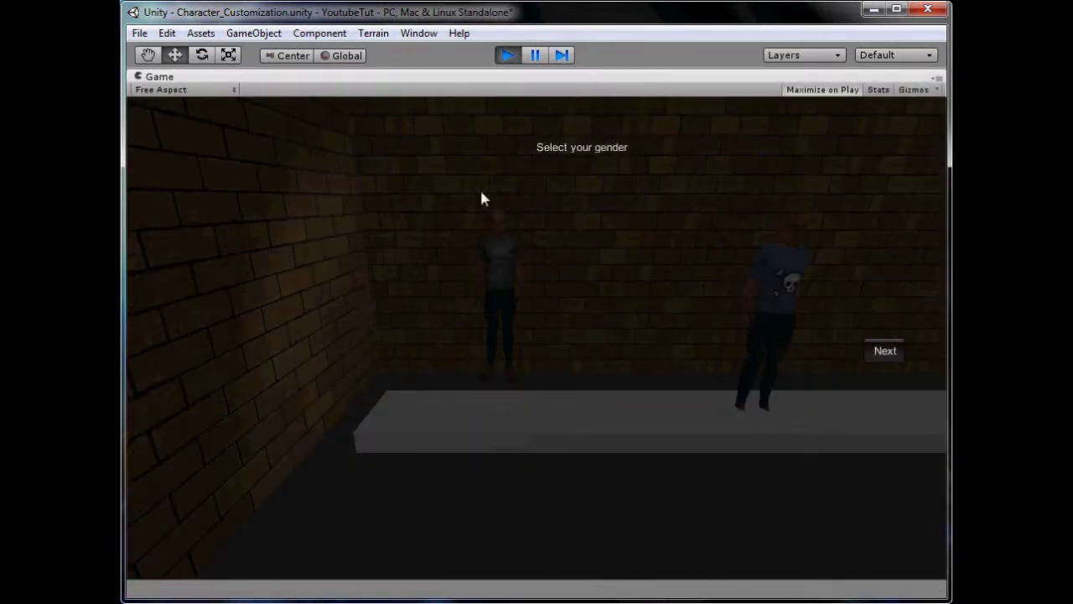
{"action": "left_click", "coordinate": [506, 56]}
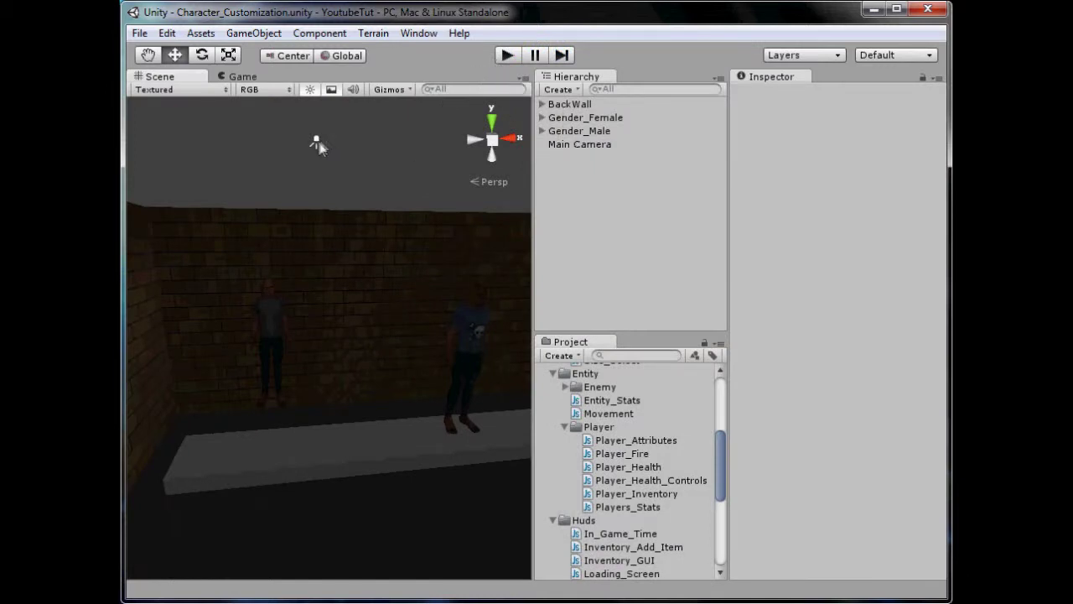
Step: Delete the spotlight above the two characters from the BackWall group
{"action": "left_click", "coordinate": [317, 142]}
{"action": "scroll", "coordinate": [382, 320], "scroll_direction": "down", "scroll_amount": 5}
{"action": "middle_click_drag", "start_coordinate": [420, 366], "coordinate": [162, 422]}
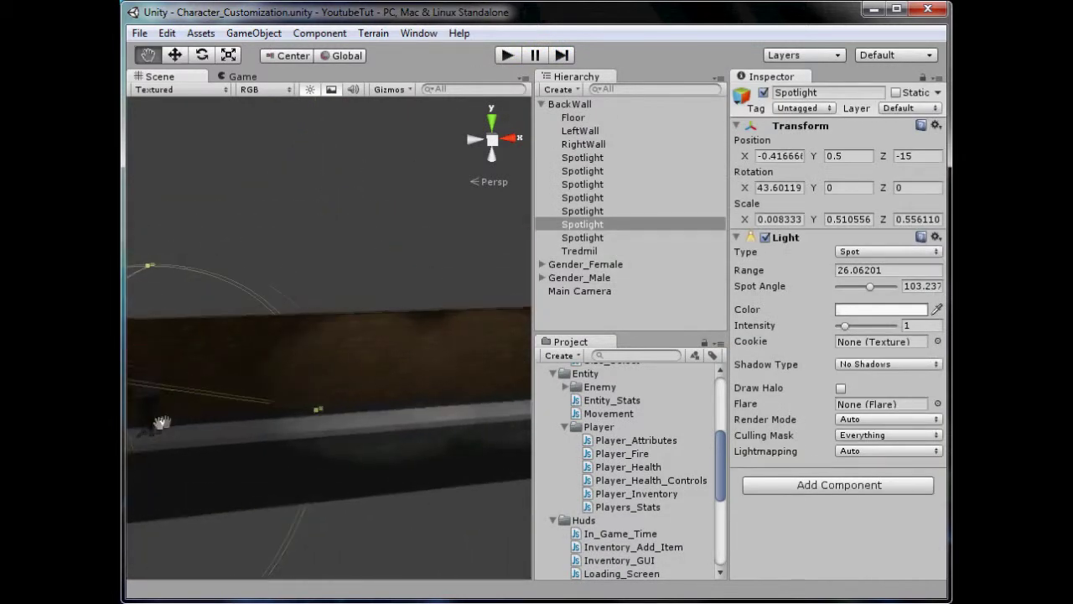
{"action": "scroll", "coordinate": [161, 422], "scroll_direction": "down", "scroll_amount": 6}
{"action": "key", "text": "Delete"}
Step: Duplicate one of the remaining BackWall spotlights and move the copy along X to the two characters, at about X -46.7
{"action": "scroll", "coordinate": [242, 433], "scroll_direction": "up", "scroll_amount": 5}
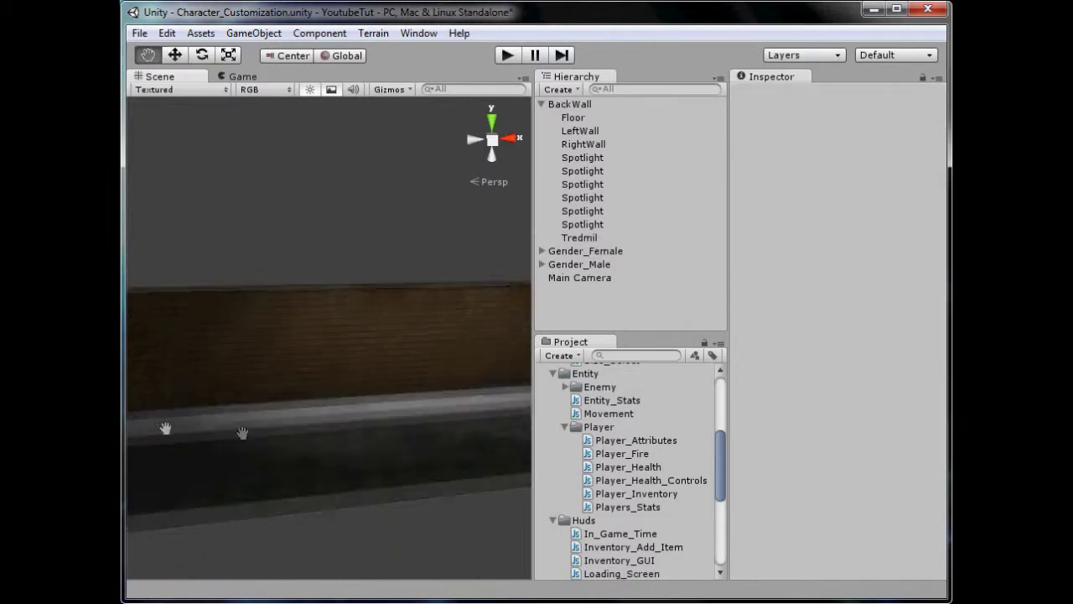
{"action": "middle_click_drag", "start_coordinate": [165, 428], "coordinate": [528, 409]}
{"action": "scroll", "coordinate": [550, 395], "scroll_direction": "up", "scroll_amount": 4}
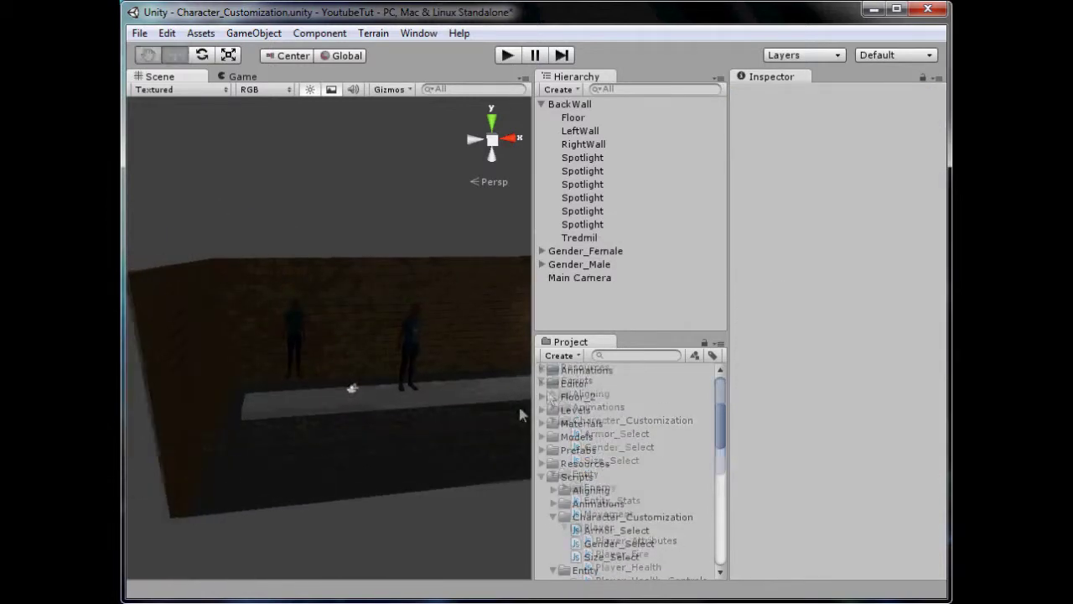
{"action": "middle_click_drag", "start_coordinate": [459, 381], "coordinate": [409, 410]}
{"action": "scroll", "coordinate": [406, 410], "scroll_direction": "up", "scroll_amount": 3}
{"action": "left_click", "coordinate": [593, 170]}
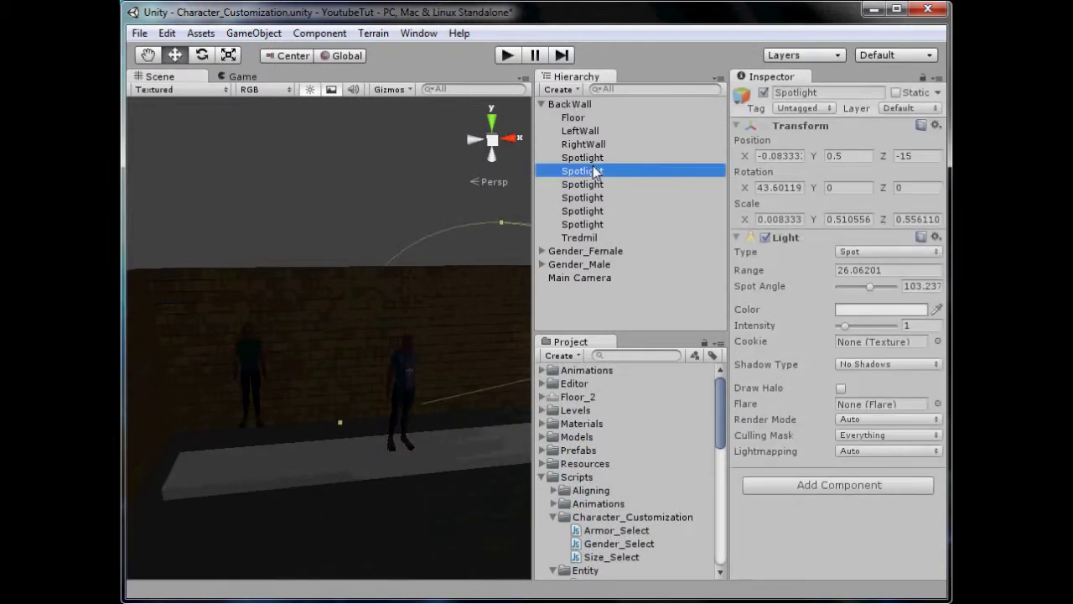
{"action": "scroll", "coordinate": [384, 365], "scroll_direction": "down", "scroll_amount": 3}
{"action": "middle_click_drag", "start_coordinate": [384, 365], "coordinate": [272, 406]}
{"action": "scroll", "coordinate": [269, 405], "scroll_direction": "down", "scroll_amount": 3}
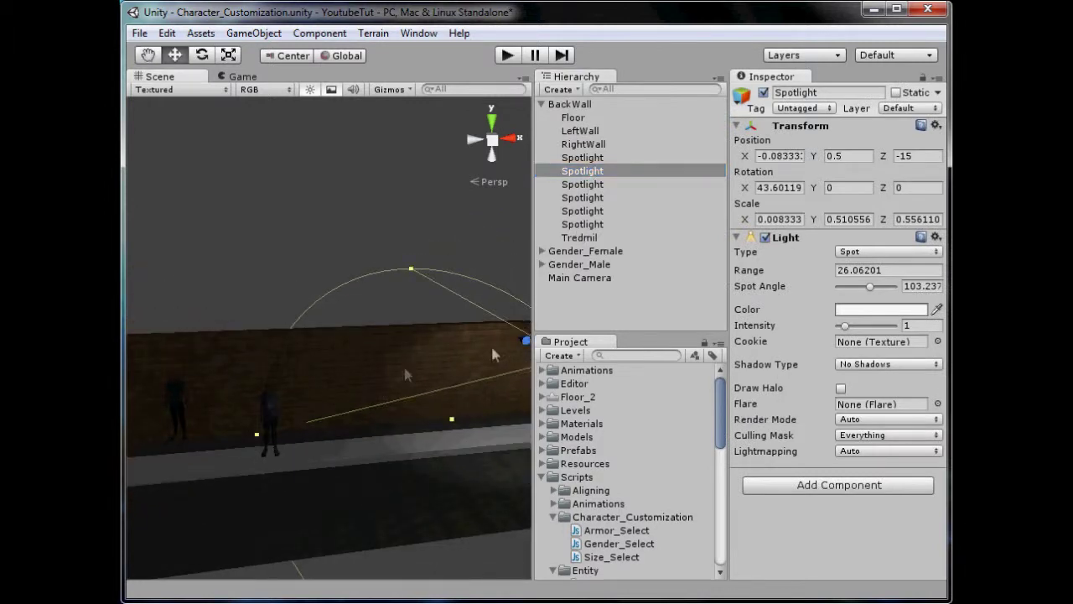
{"action": "key", "text": "ctrl+d"}
{"action": "scroll", "coordinate": [469, 370], "scroll_direction": "down", "scroll_amount": 4}
{"action": "left_click_drag", "start_coordinate": [520, 350], "coordinate": [298, 372]}
Step: Take the copied spotlight out of the BackWall group and set its X rotation to 90
{"action": "left_click_drag", "start_coordinate": [605, 238], "coordinate": [622, 313]}
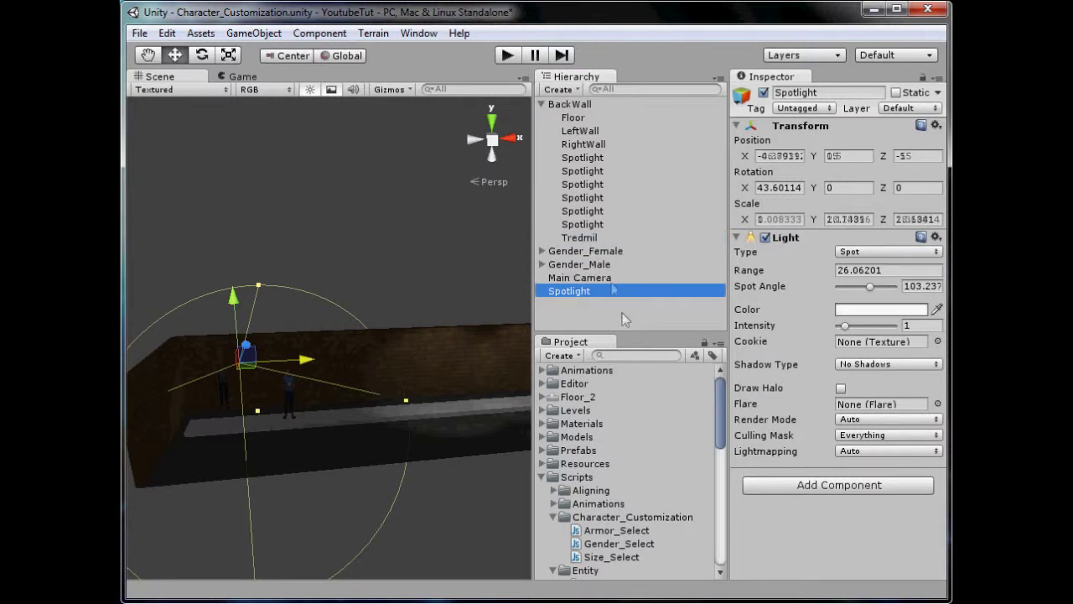
{"action": "left_click", "coordinate": [542, 104]}
{"action": "left_click", "coordinate": [779, 187]}
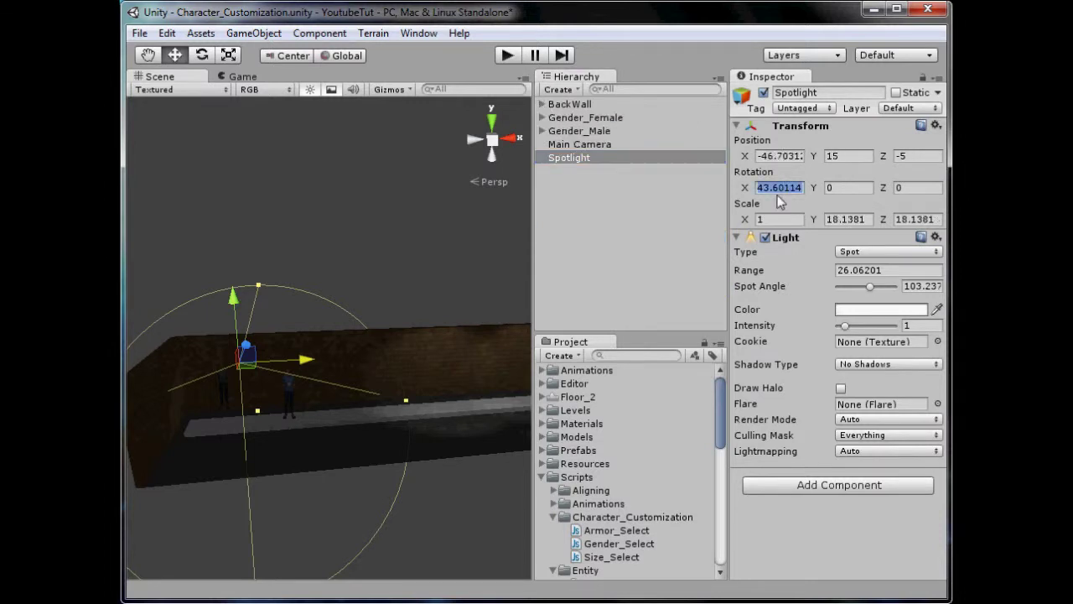
{"action": "type", "text": "90"}
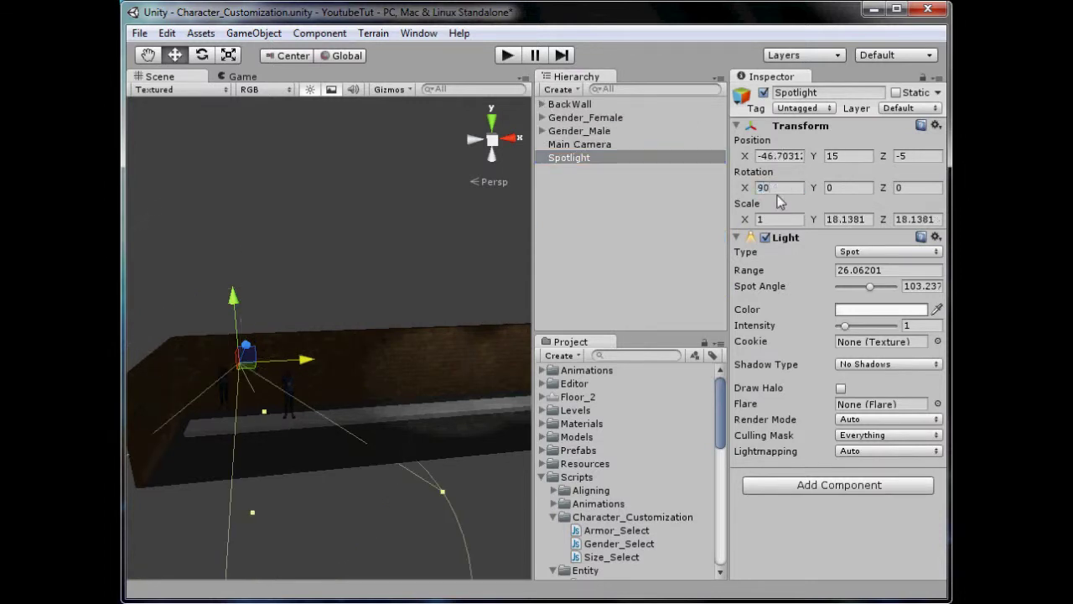
Step: Move the spotlight directly over the character on the platform, at about X -40.03 and Z 2.98
{"action": "left_click", "coordinate": [492, 126]}
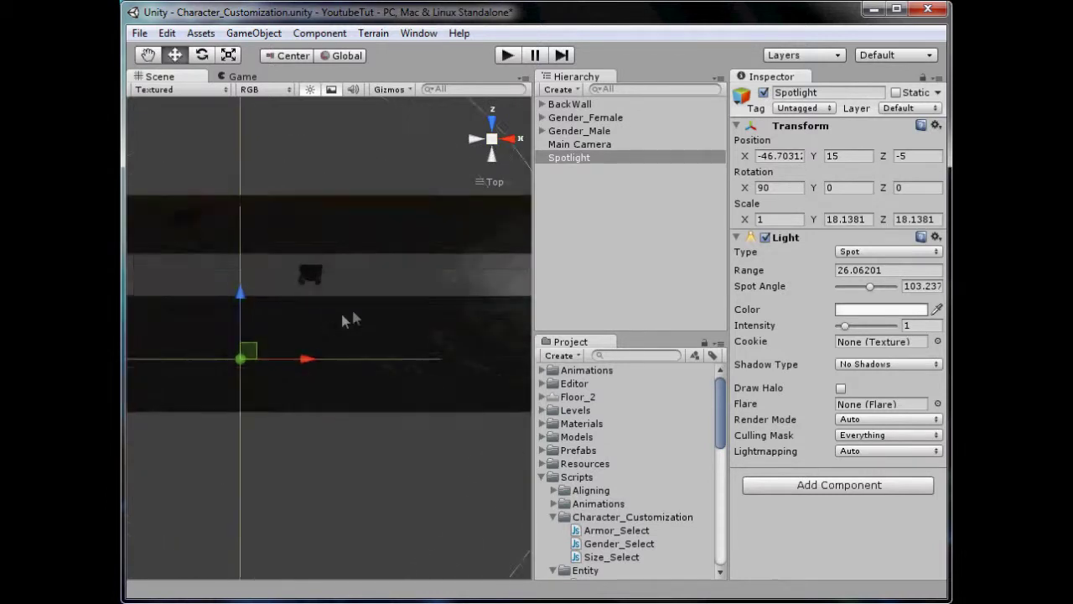
{"action": "scroll", "coordinate": [343, 320], "scroll_direction": "up", "scroll_amount": 8}
{"action": "middle_click_drag", "start_coordinate": [287, 355], "coordinate": [328, 450]}
{"action": "left_click_drag", "start_coordinate": [257, 448], "coordinate": [360, 322]}
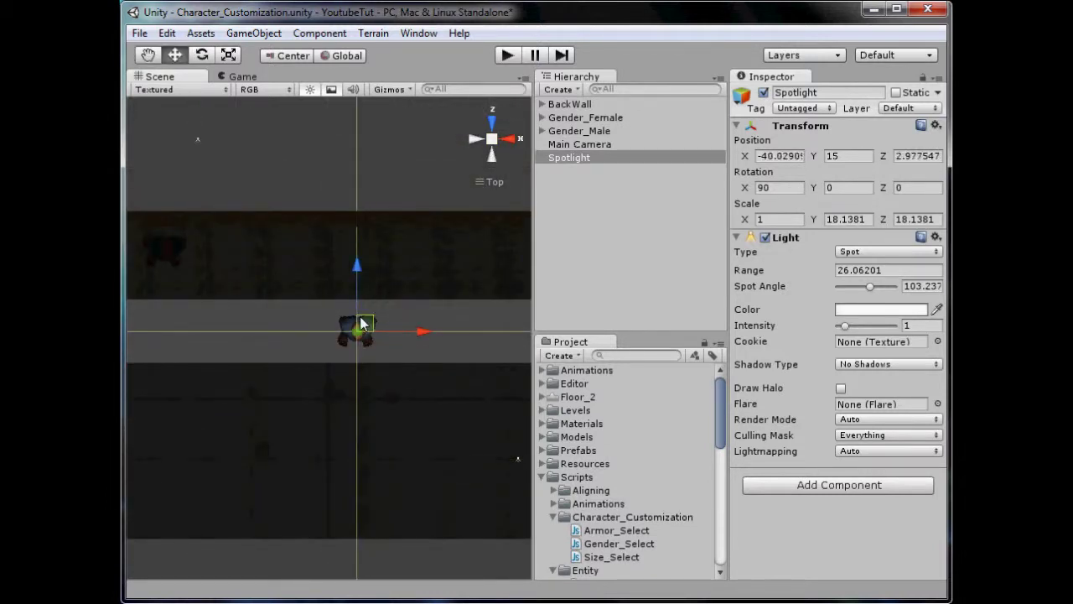
Step: Narrow the spotlight's cone to a spot angle of about 30 degrees
{"action": "scroll", "coordinate": [443, 347], "scroll_direction": "up", "scroll_amount": 4}
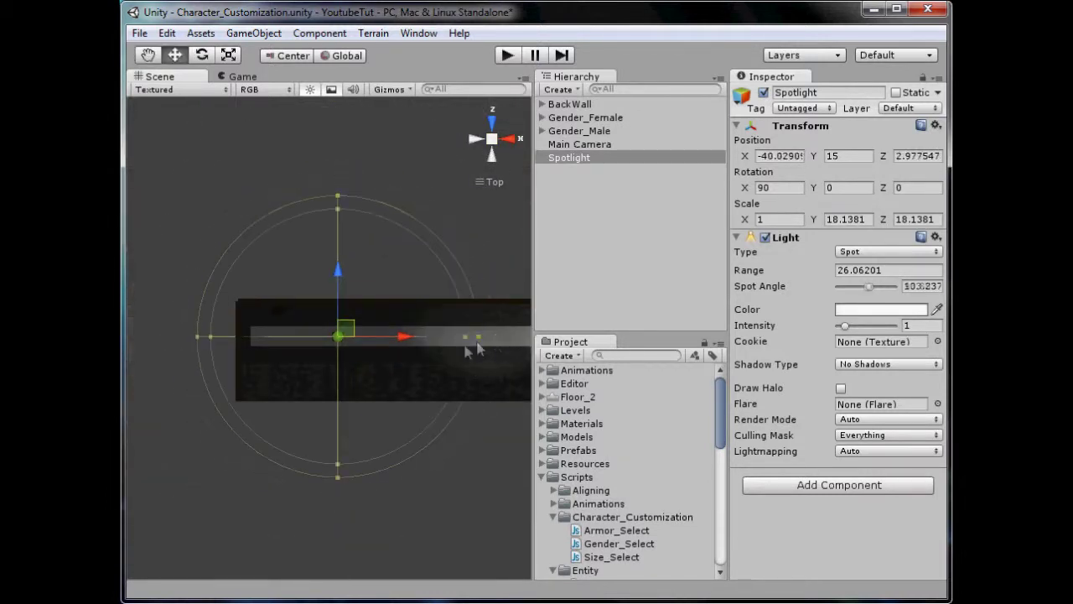
{"action": "left_click_drag", "start_coordinate": [477, 343], "coordinate": [360, 360]}
{"action": "scroll", "coordinate": [356, 361], "scroll_direction": "up", "scroll_amount": 6}
{"action": "scroll", "coordinate": [380, 371], "scroll_direction": "up", "scroll_amount": 2}
{"action": "middle_click_drag", "start_coordinate": [417, 356], "coordinate": [466, 366]}
{"action": "scroll", "coordinate": [380, 371], "scroll_direction": "up", "scroll_amount": 5}
{"action": "left_click_drag", "start_coordinate": [466, 360], "coordinate": [524, 350]}
Step: Raise the spotlight to about Y 19.22 above the character and set its intensity to 2
{"action": "left_click", "coordinate": [493, 150]}
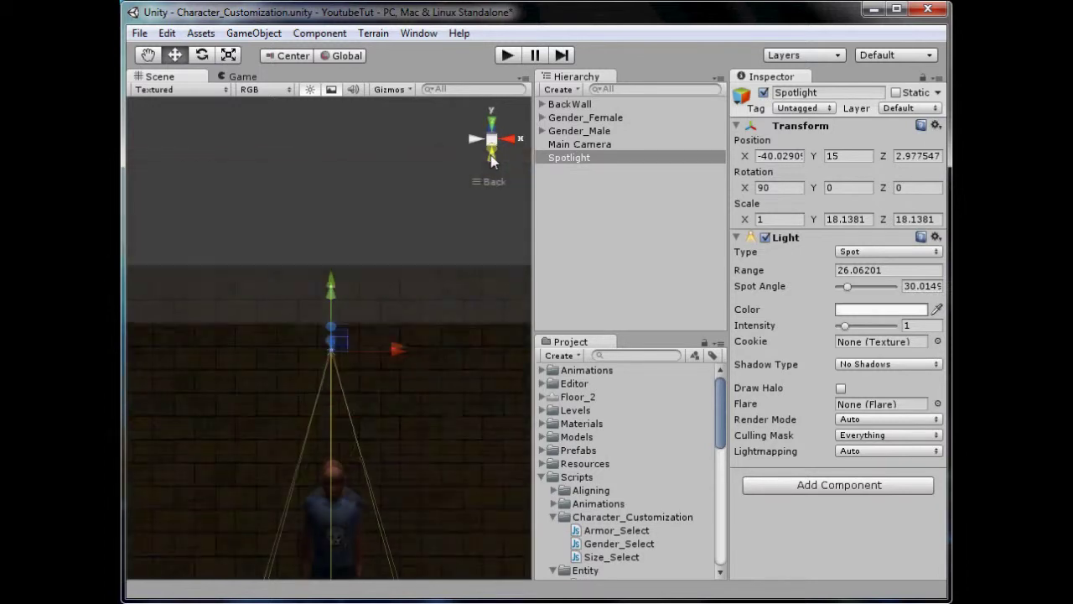
{"action": "left_click_drag", "start_coordinate": [330, 308], "coordinate": [367, 260]}
{"action": "scroll", "coordinate": [372, 404], "scroll_direction": "down", "scroll_amount": 3}
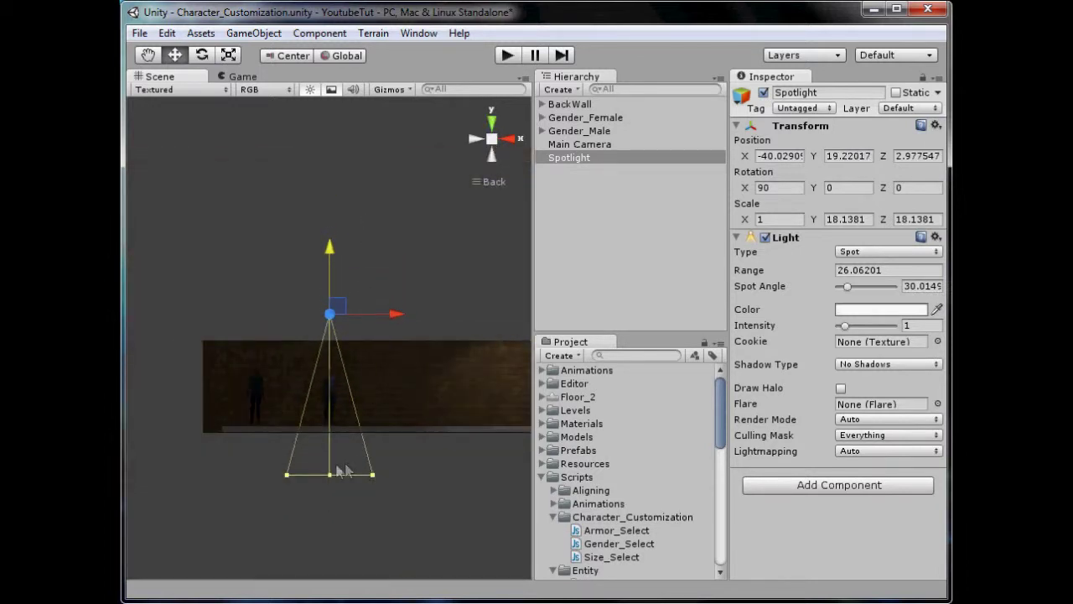
{"action": "scroll", "coordinate": [422, 332], "scroll_direction": "up", "scroll_amount": 5}
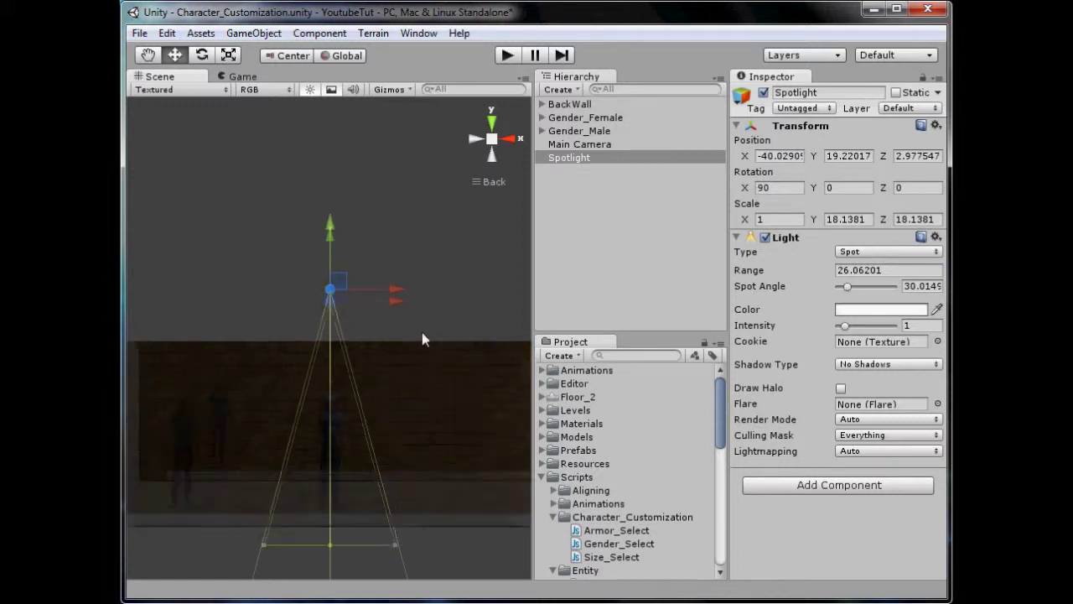
{"action": "double_click", "coordinate": [906, 326]}
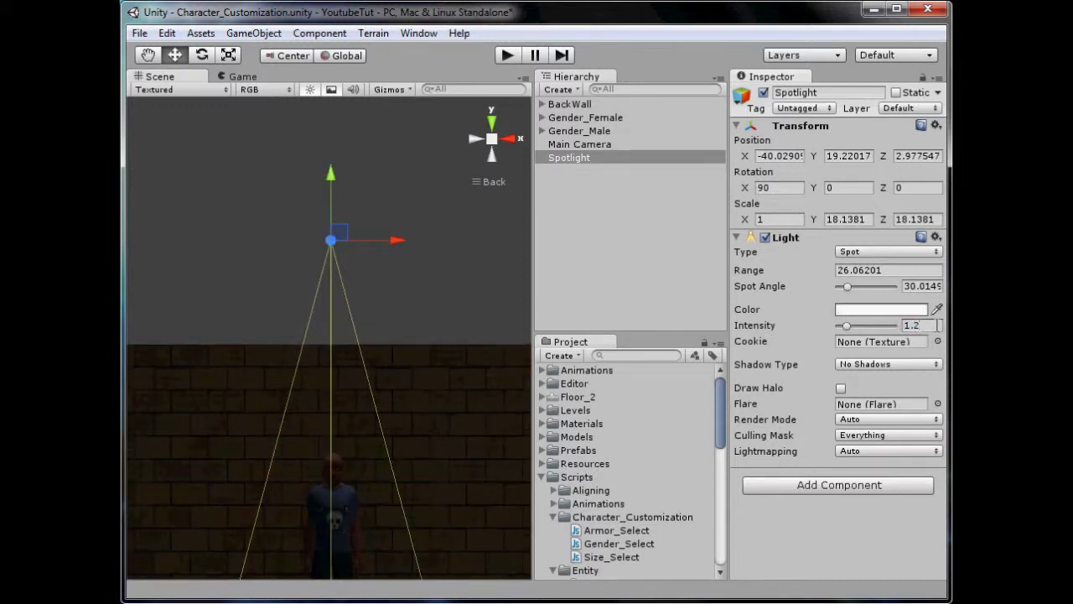
{"action": "type", "text": "2"}
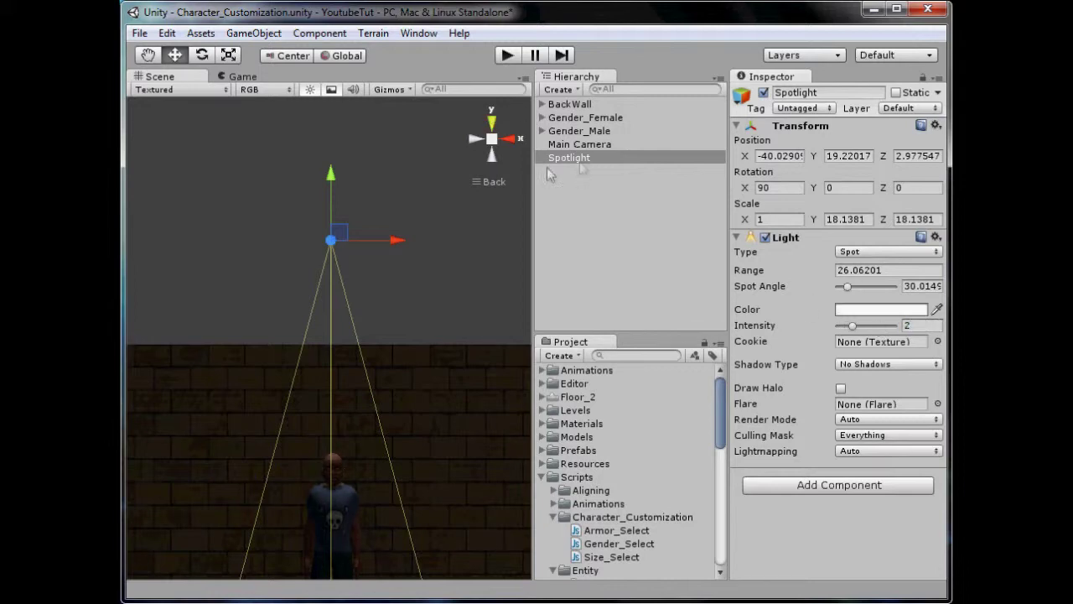
Step: Examine in perspective how the new spotlight lights the character on the platform
{"action": "left_click_drag", "start_coordinate": [353, 399], "coordinate": [403, 261], "text": "alt"}
{"action": "left_click", "coordinate": [354, 106]}
{"action": "scroll", "coordinate": [381, 270], "scroll_direction": "up", "scroll_amount": 3}
{"action": "middle_click_drag", "start_coordinate": [292, 285], "coordinate": [369, 369]}
{"action": "scroll", "coordinate": [247, 391], "scroll_direction": "down", "scroll_amount": 1}
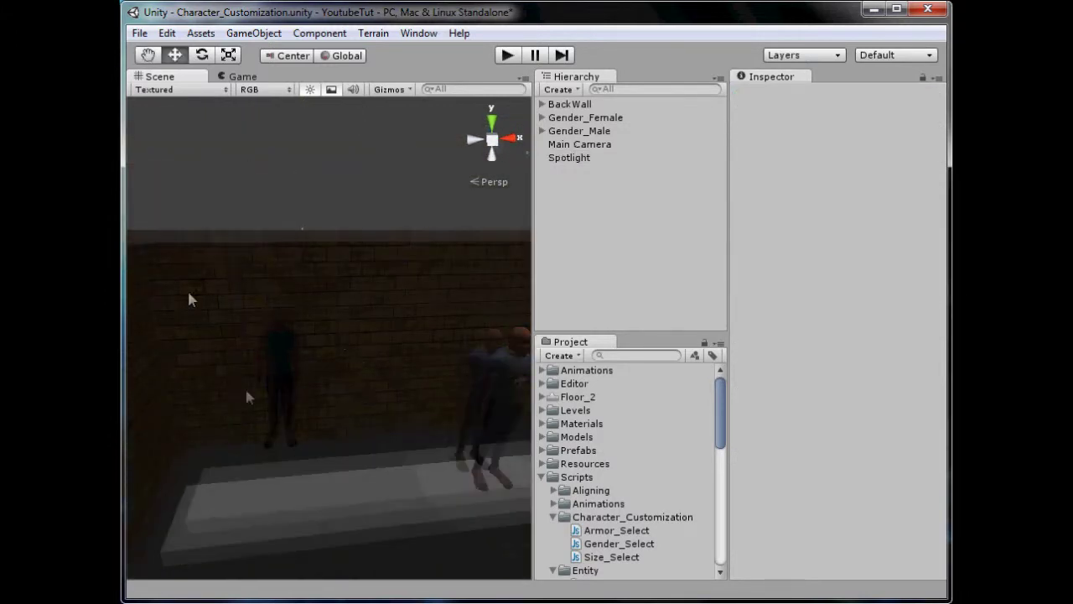
{"action": "left_click_drag", "start_coordinate": [189, 299], "coordinate": [351, 346], "text": "alt"}
{"action": "middle_click_drag", "start_coordinate": [458, 343], "coordinate": [343, 318]}
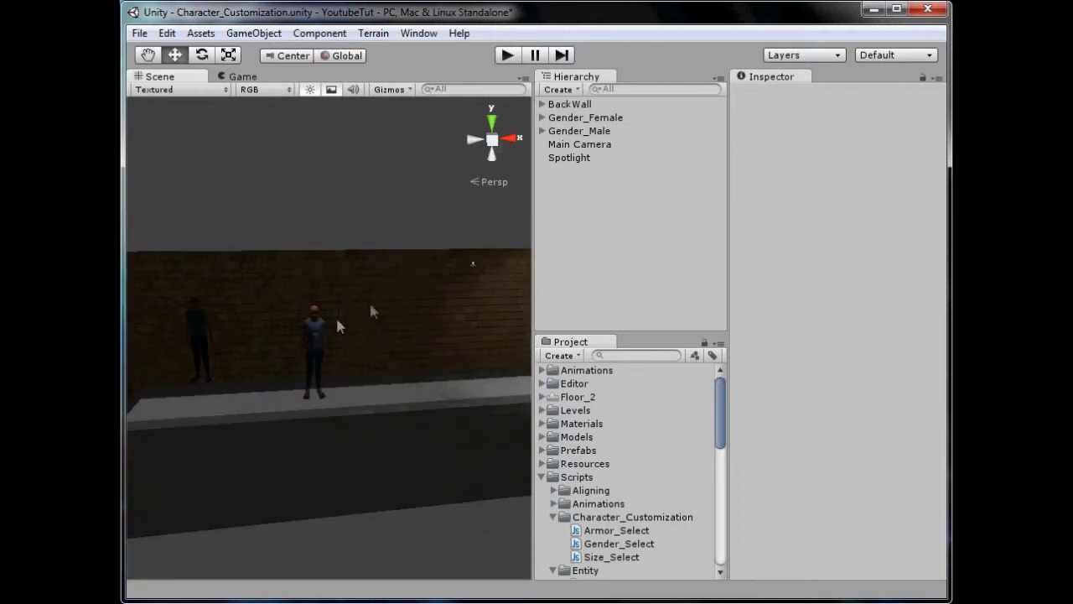
{"action": "left_click", "coordinate": [165, 34]}
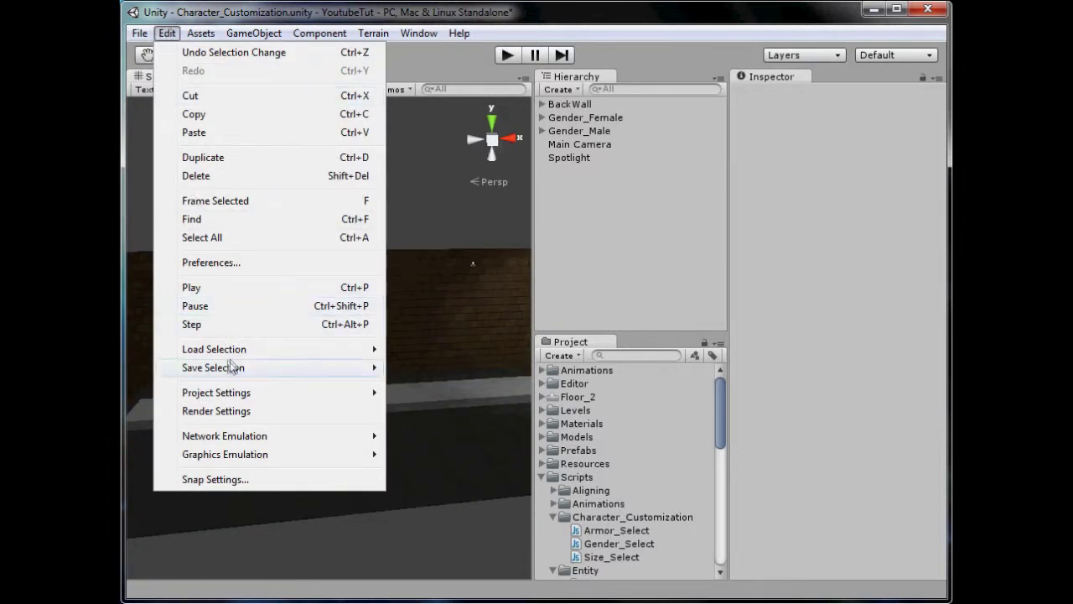
{"action": "left_click", "coordinate": [209, 262]}
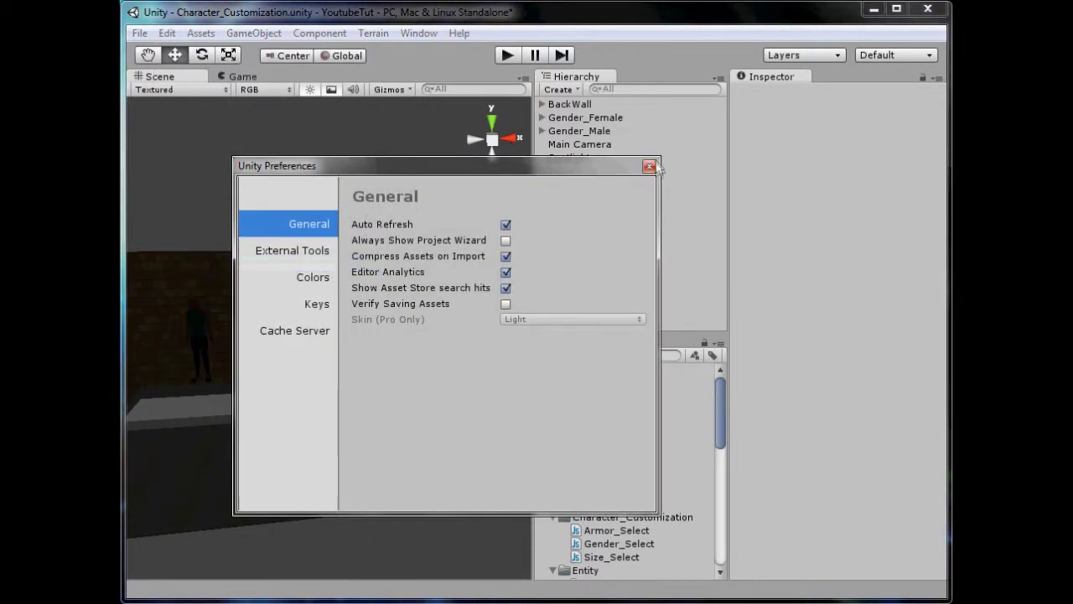
{"action": "left_click", "coordinate": [649, 166]}
Step: Set the ambient light colour in the scene's render settings to black, RGB 0, 0, 0
{"action": "left_click", "coordinate": [172, 33]}
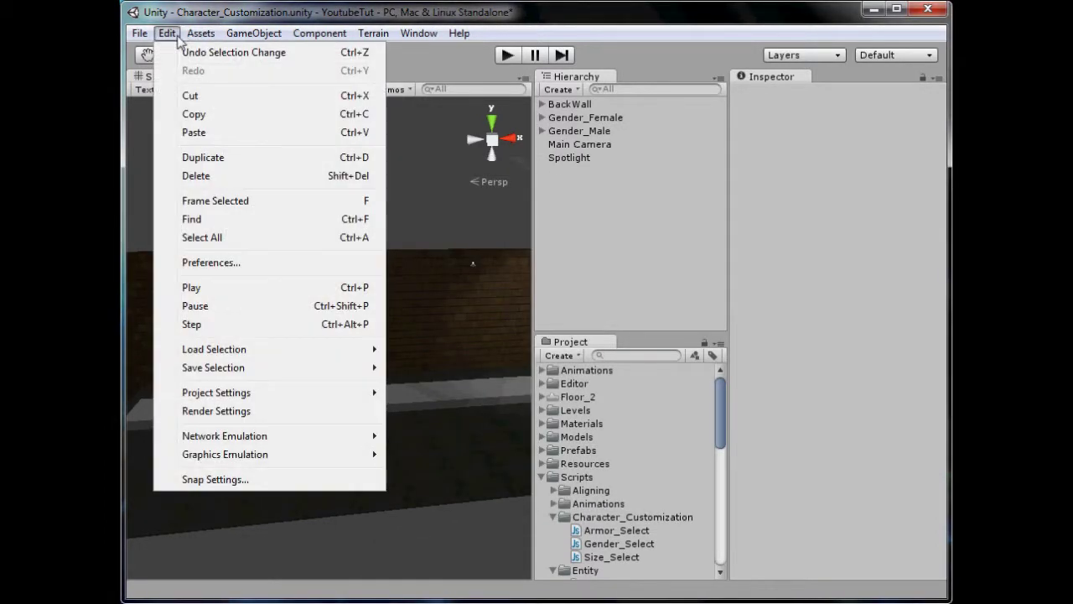
{"action": "left_click", "coordinate": [270, 410]}
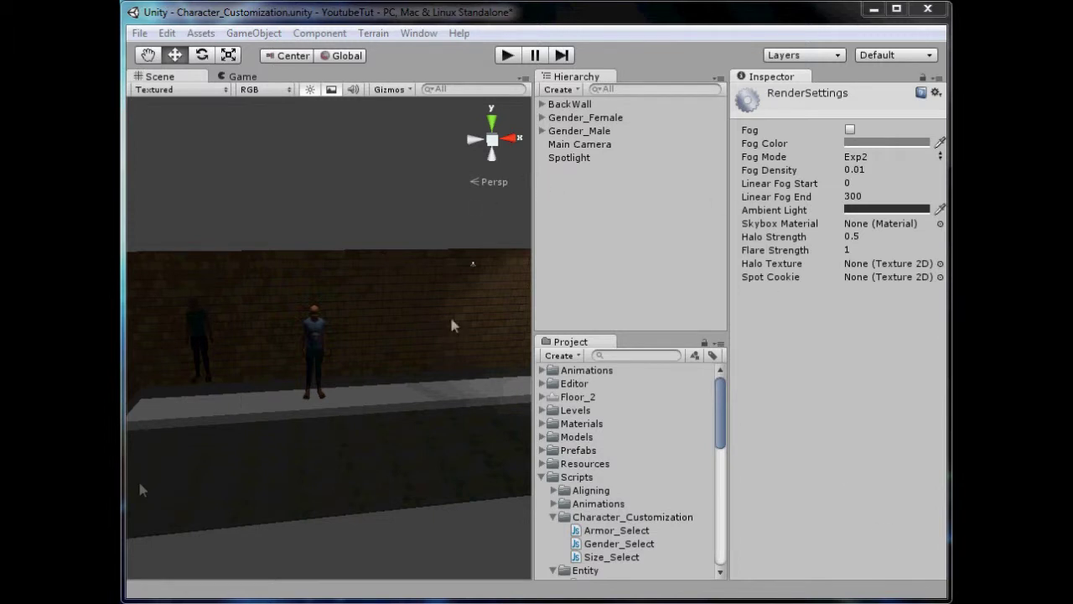
{"action": "left_click", "coordinate": [331, 182]}
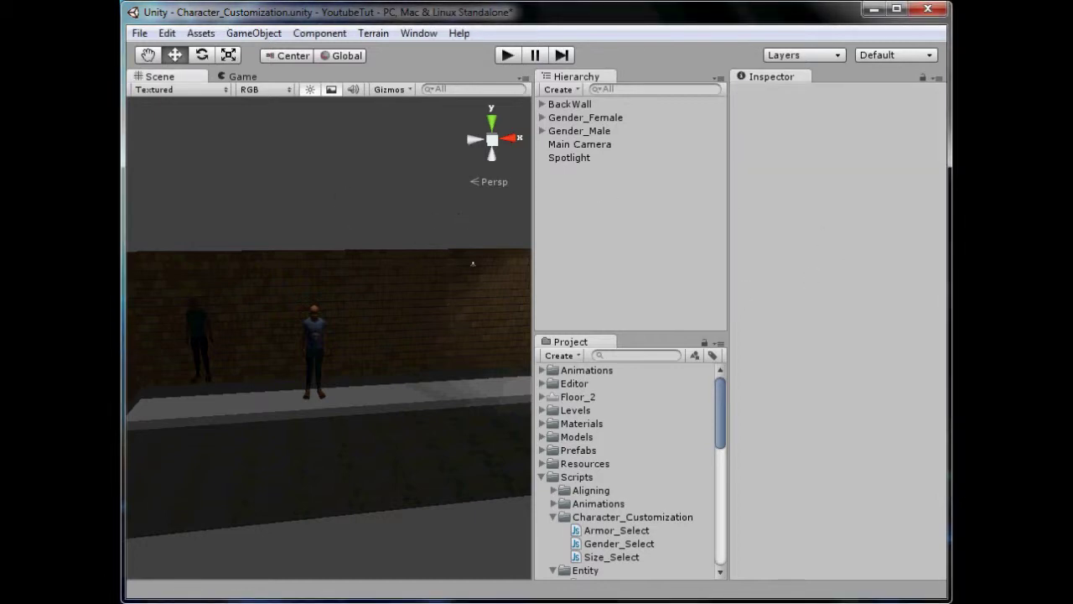
{"action": "left_click", "coordinate": [167, 32]}
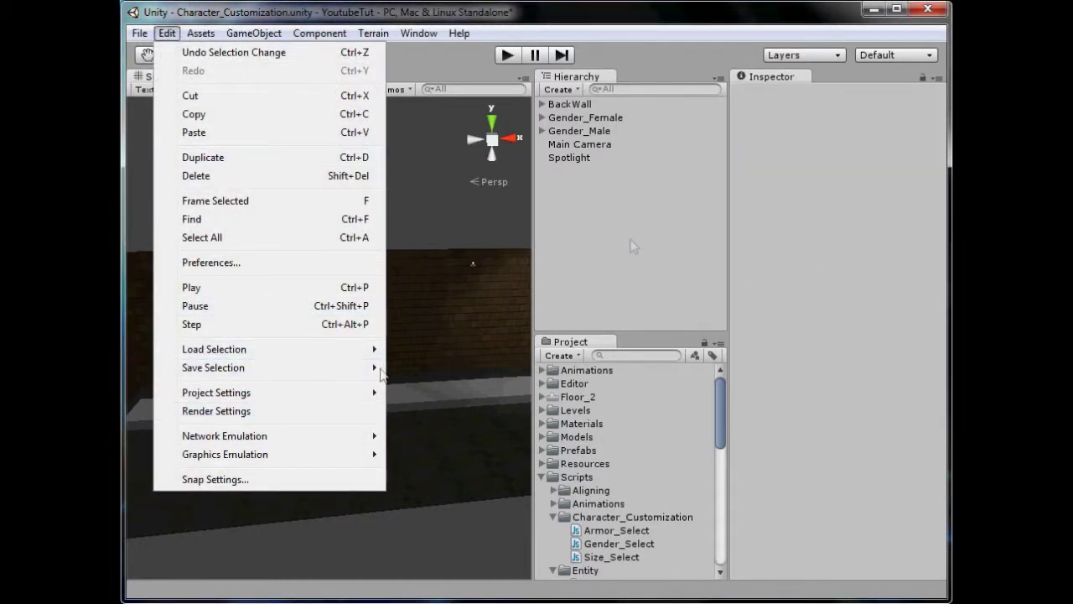
{"action": "left_click", "coordinate": [310, 411]}
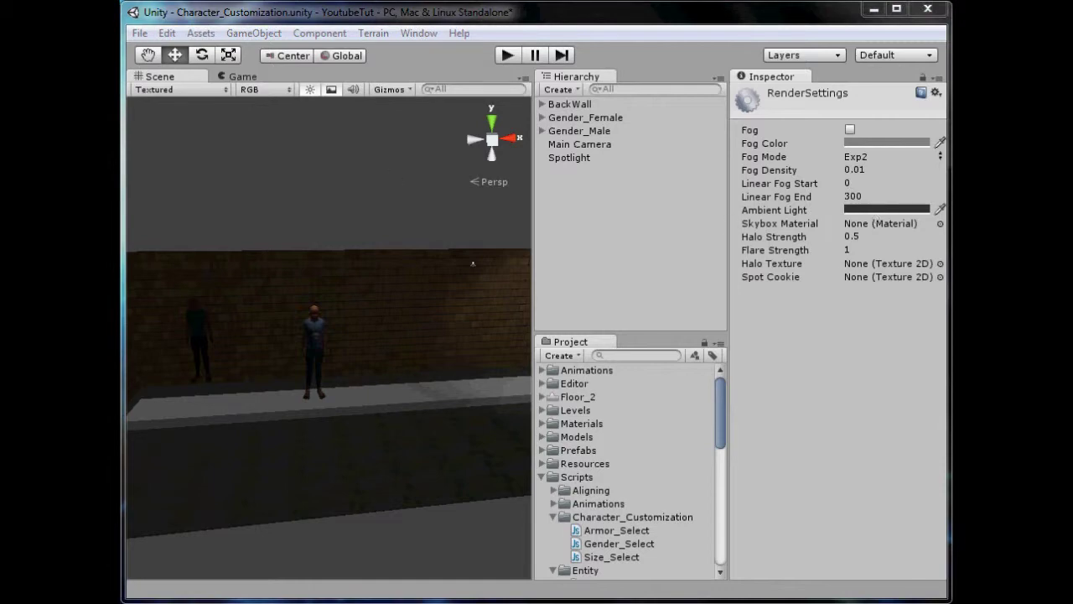
{"action": "left_click_drag", "start_coordinate": [285, 191], "coordinate": [662, 186]}
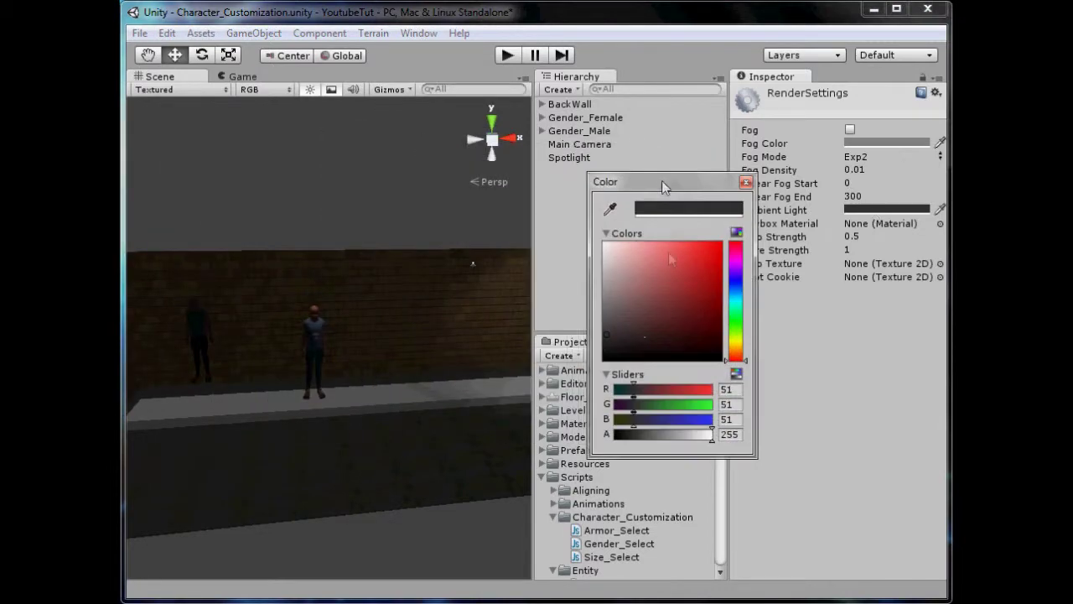
{"action": "left_click_drag", "start_coordinate": [637, 325], "coordinate": [703, 364]}
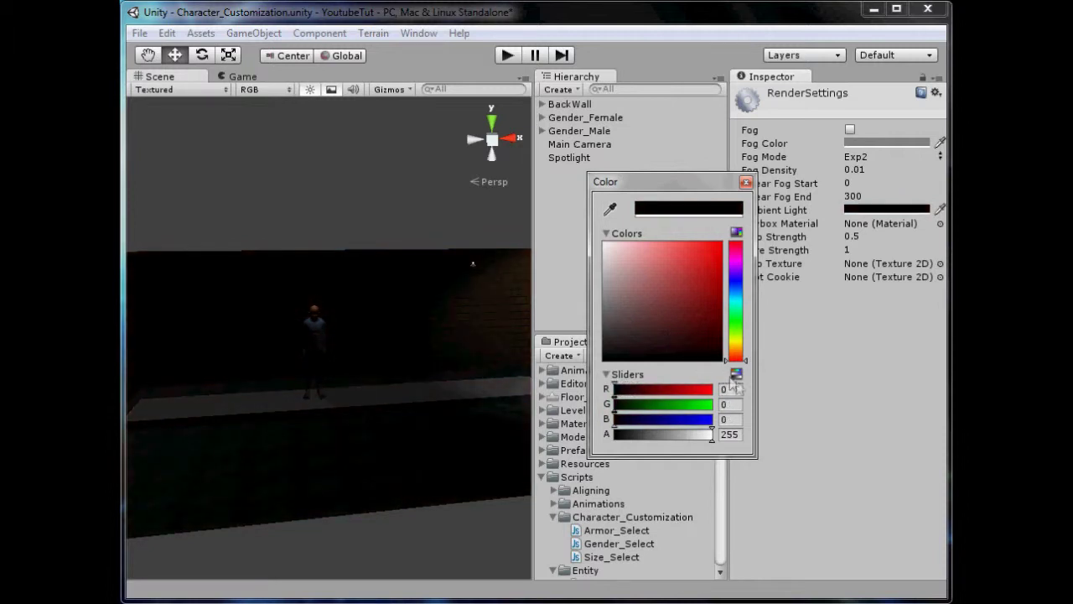
{"action": "left_click", "coordinate": [444, 399]}
Step: Play the scene maximized to check the lighting, advancing through gender and size selection to style selection with a larger weight
{"action": "middle_click_drag", "start_coordinate": [366, 407], "coordinate": [252, 387]}
{"action": "left_click", "coordinate": [242, 77]}
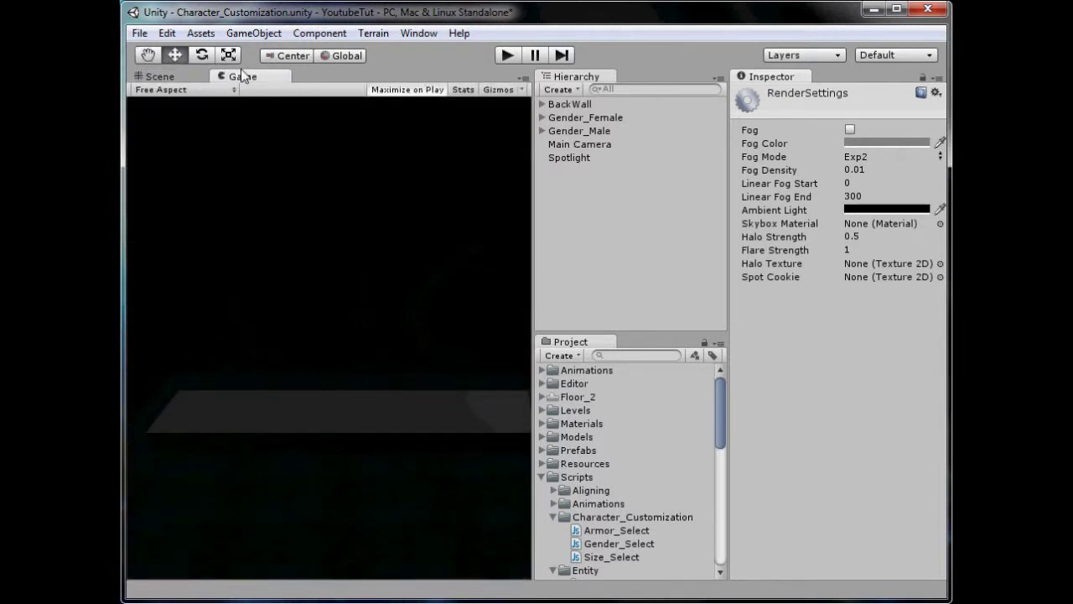
{"action": "key", "text": "shift+space"}
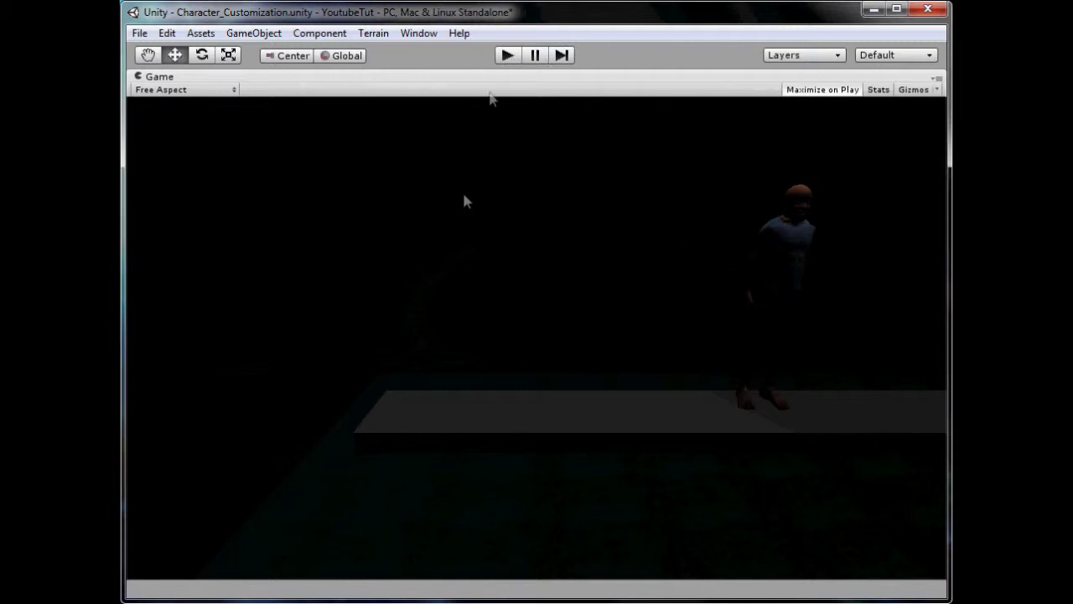
{"action": "left_click", "coordinate": [508, 56]}
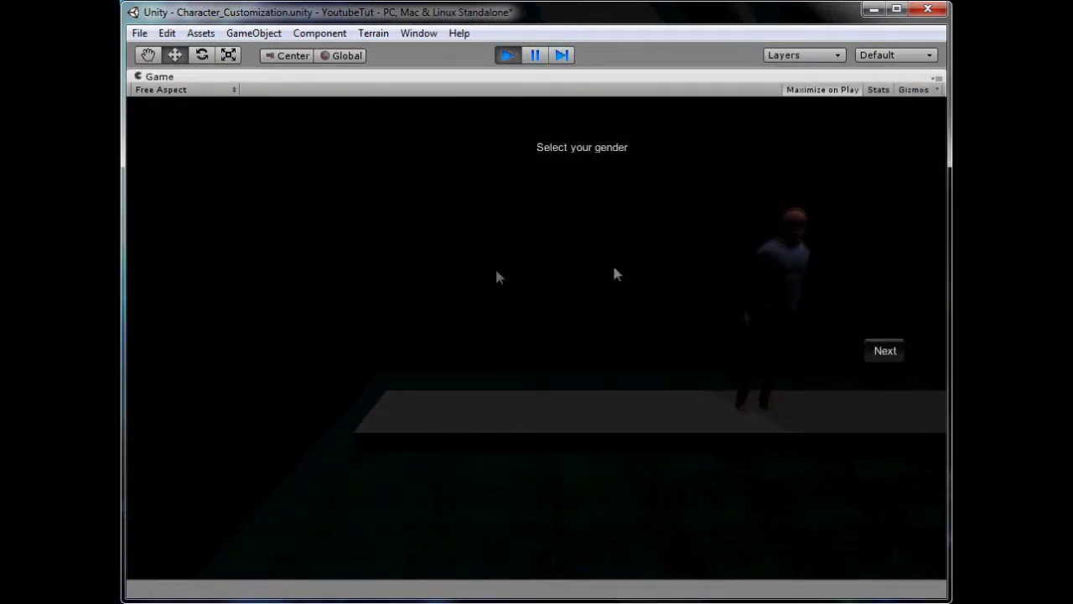
{"action": "left_click", "coordinate": [886, 352]}
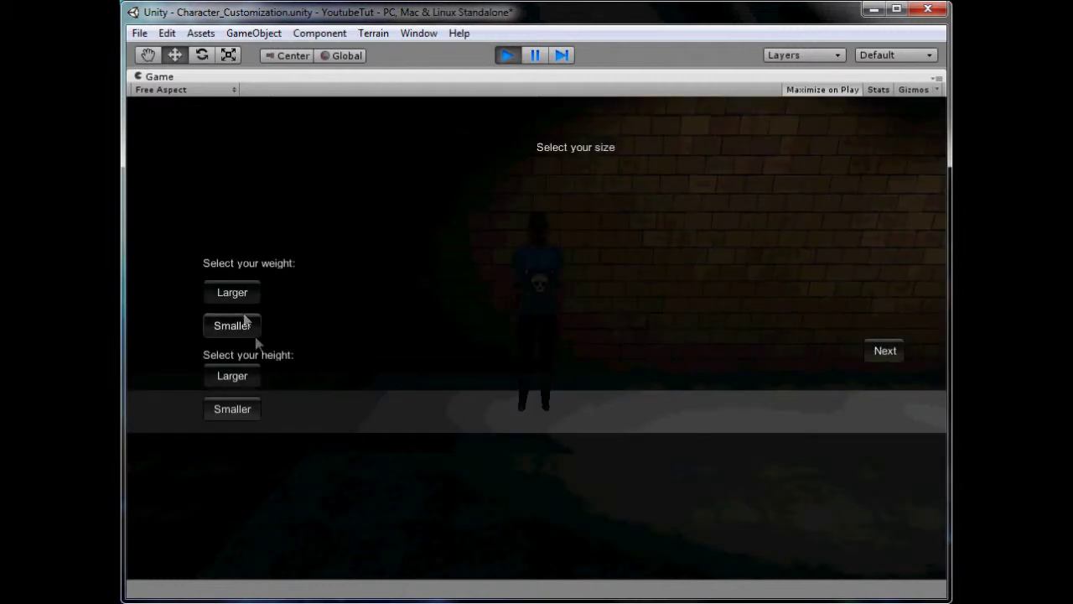
{"action": "left_click", "coordinate": [232, 293]}
{"action": "left_click", "coordinate": [885, 350]}
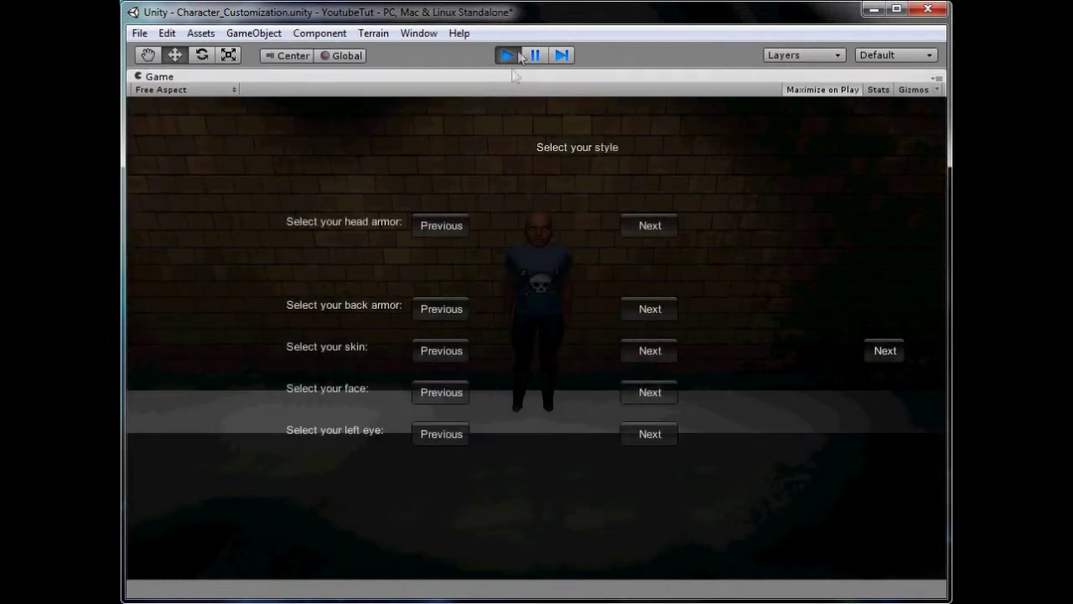
Step: Stop playing the scene and delete the BackWall spotlight nearest the character on the platform
{"action": "left_click", "coordinate": [507, 56]}
{"action": "left_click", "coordinate": [169, 80]}
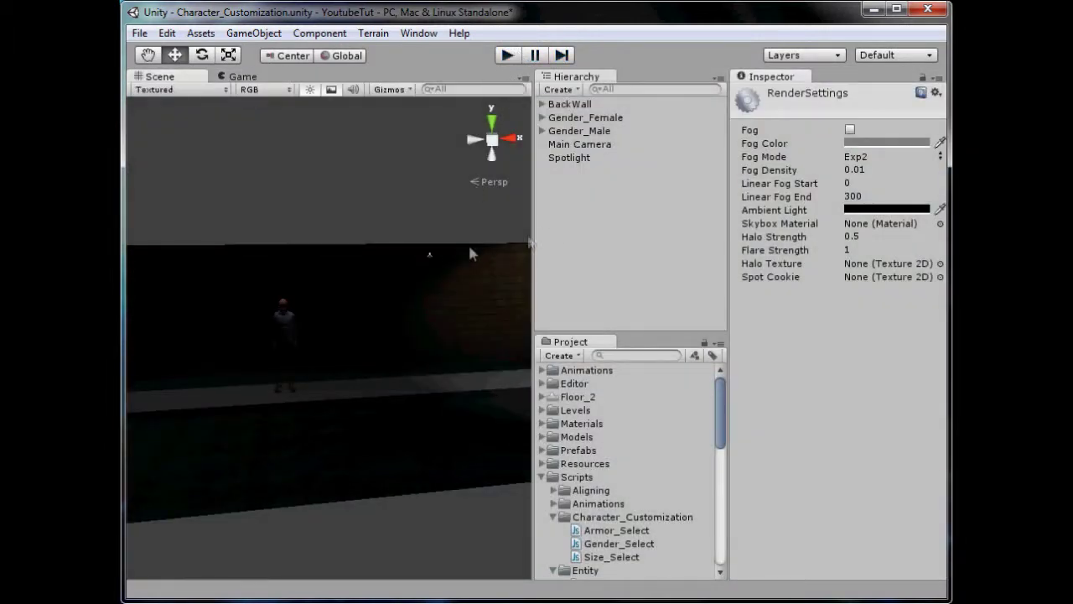
{"action": "middle_click_drag", "start_coordinate": [436, 260], "coordinate": [380, 299]}
{"action": "scroll", "coordinate": [381, 302], "scroll_direction": "down", "scroll_amount": 4}
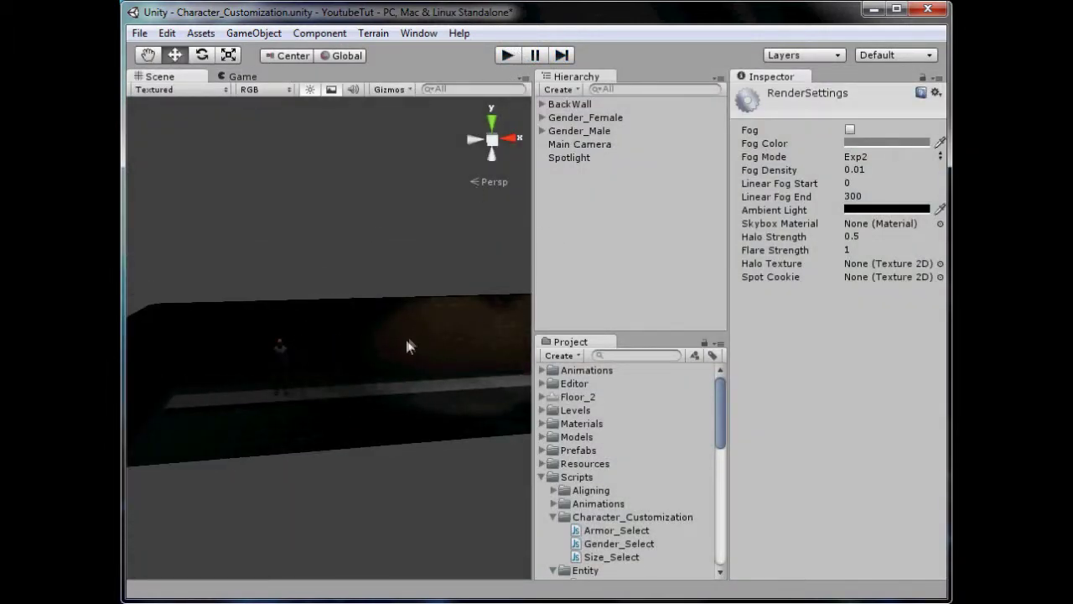
{"action": "left_click_drag", "start_coordinate": [364, 233], "coordinate": [434, 364]}
{"action": "scroll", "coordinate": [444, 366], "scroll_direction": "up", "scroll_amount": 4}
{"action": "middle_click_drag", "start_coordinate": [461, 377], "coordinate": [420, 361]}
{"action": "left_click", "coordinate": [348, 291]}
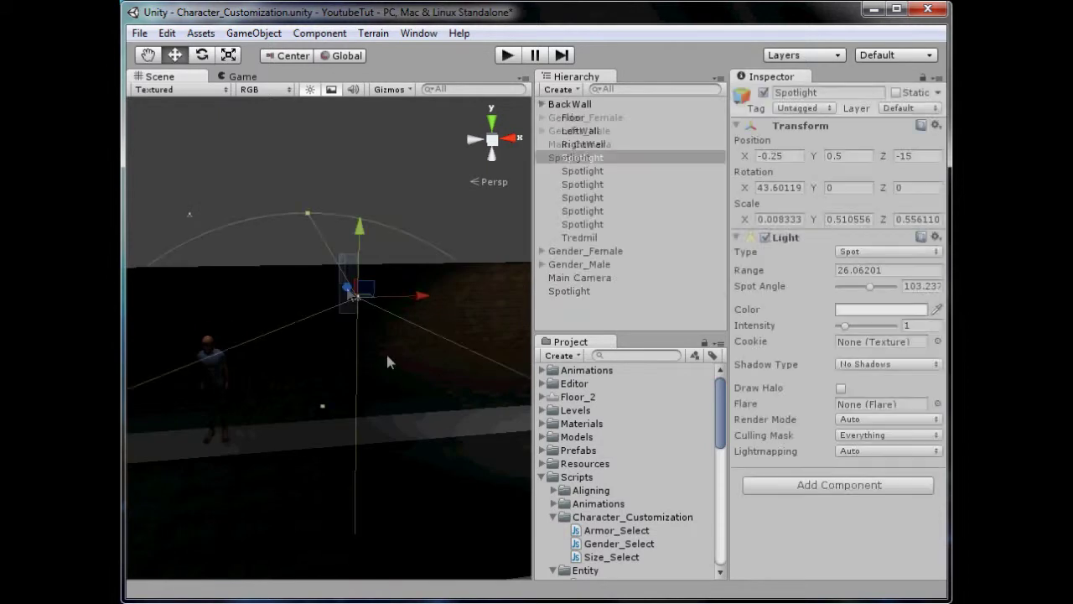
{"action": "left_click_drag", "start_coordinate": [413, 298], "coordinate": [335, 314]}
{"action": "mouse_move", "coordinate": [336, 358]}
{"action": "middle_mouse_down"}
{"action": "mouse_move", "coordinate": [403, 364]}
{"action": "mouse_move", "coordinate": [494, 343]}
{"action": "mouse_move", "coordinate": [397, 369]}
{"action": "mouse_move", "coordinate": [352, 368]}
{"action": "middle_mouse_up"}
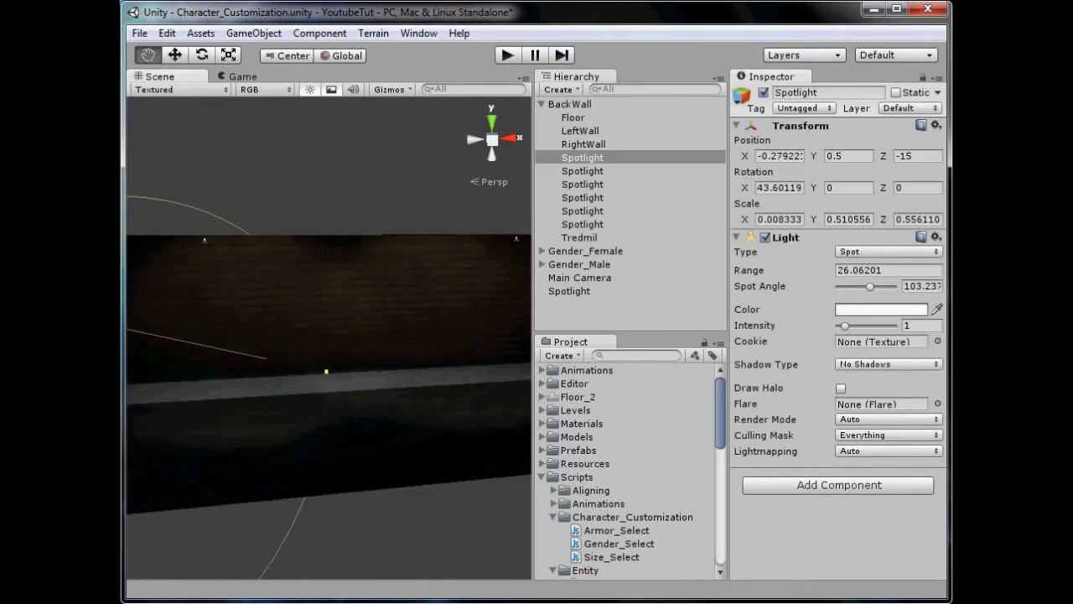
{"action": "left_click_drag", "start_coordinate": [344, 369], "coordinate": [310, 332], "text": "alt"}
{"action": "key", "text": "Delete"}
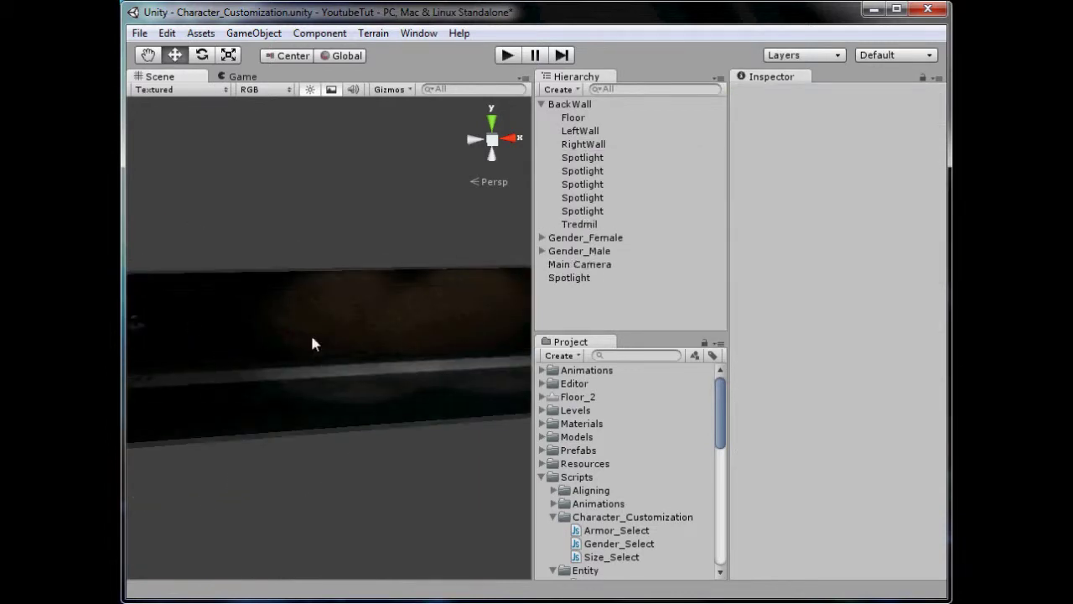
Step: Set the spotlight above the platform character to a spot angle of about 32.5 and an intensity of 3
{"action": "middle_click_drag", "start_coordinate": [311, 338], "coordinate": [578, 377]}
{"action": "left_click_drag", "start_coordinate": [246, 221], "coordinate": [351, 307]}
{"action": "middle_click_drag", "start_coordinate": [416, 361], "coordinate": [160, 363]}
{"action": "left_click_drag", "start_coordinate": [249, 206], "coordinate": [459, 394]}
{"action": "left_click_drag", "start_coordinate": [455, 315], "coordinate": [408, 317]}
{"action": "middle_click_drag", "start_coordinate": [270, 362], "coordinate": [441, 366]}
{"action": "left_click", "coordinate": [291, 238]}
{"action": "key", "text": "ctrl+z"}
{"action": "key", "text": "ctrl+z"}
{"action": "key", "text": "ctrl+z"}
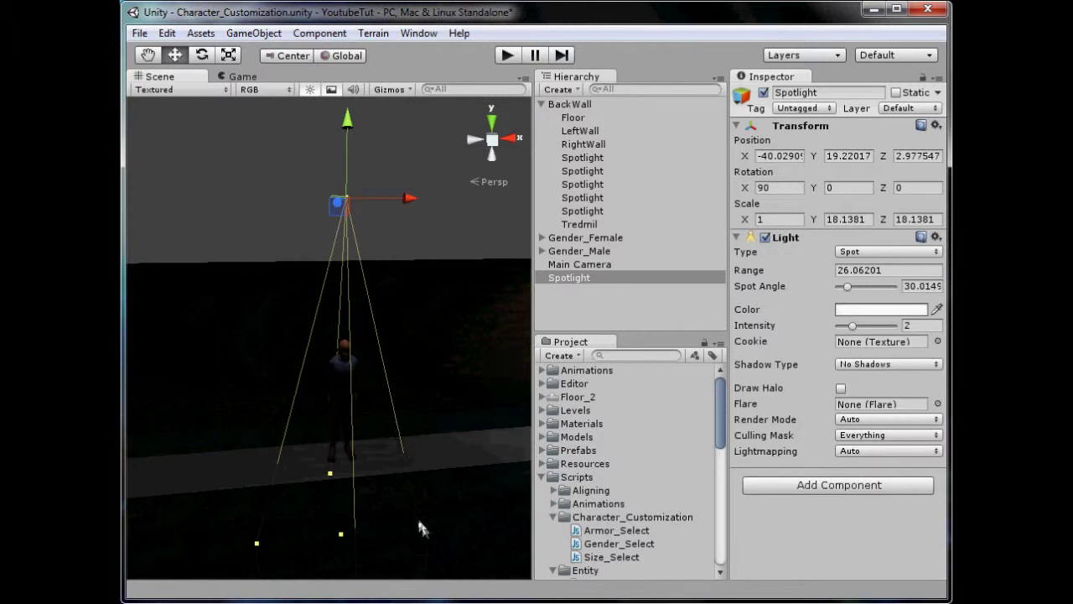
{"action": "key", "text": "ctrl+z"}
{"action": "key", "text": "ctrl+z"}
{"action": "key", "text": "ctrl+z"}
{"action": "key", "text": "ctrl+z"}
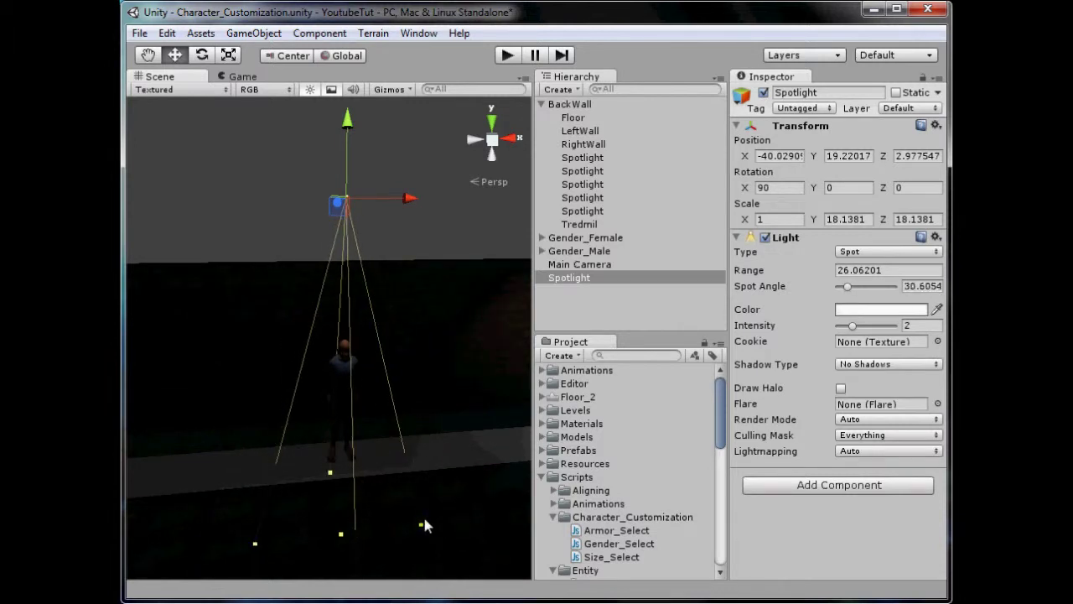
{"action": "key", "text": "ctrl+z"}
{"action": "key", "text": "ctrl+z"}
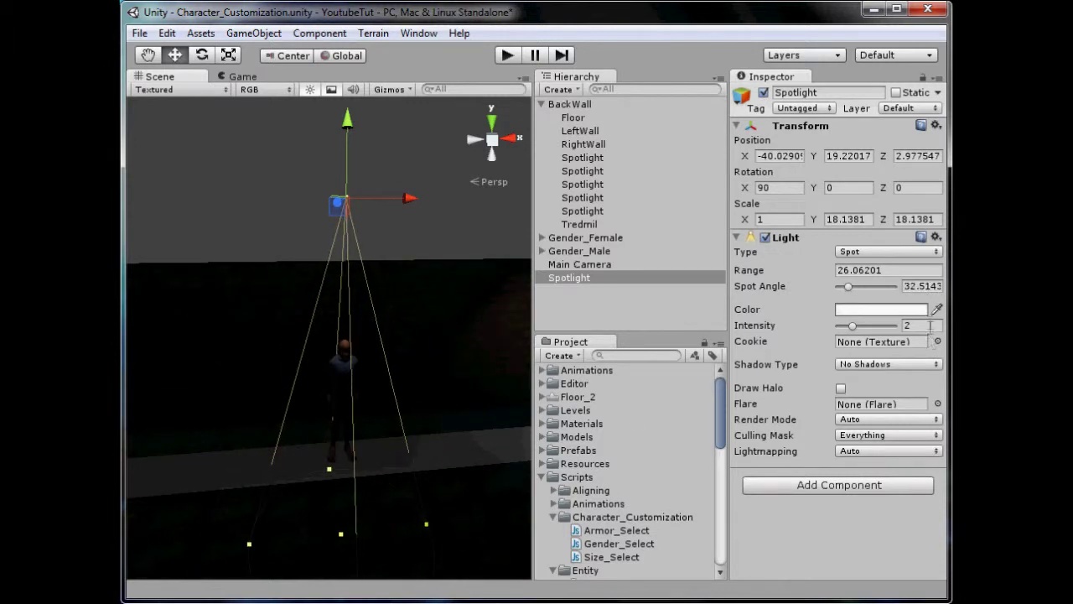
{"action": "left_click", "coordinate": [930, 327]}
{"action": "type", "text": "3"}
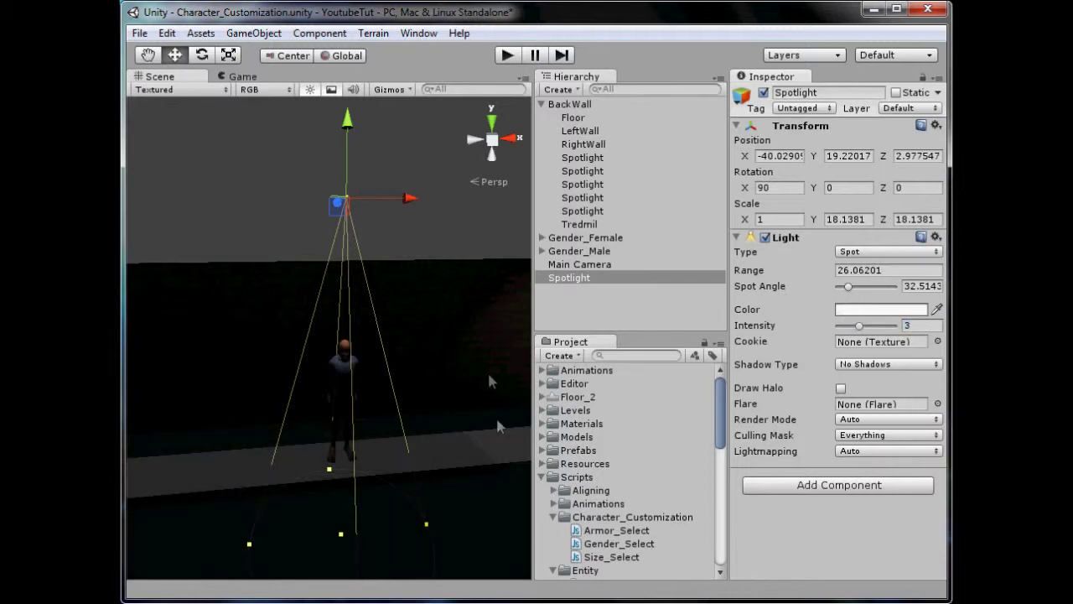
Step: Play the scene maximized to check the brighter spotlight on the gender selection screen, then return to editing the scene
{"action": "key", "text": "ctrl+p"}
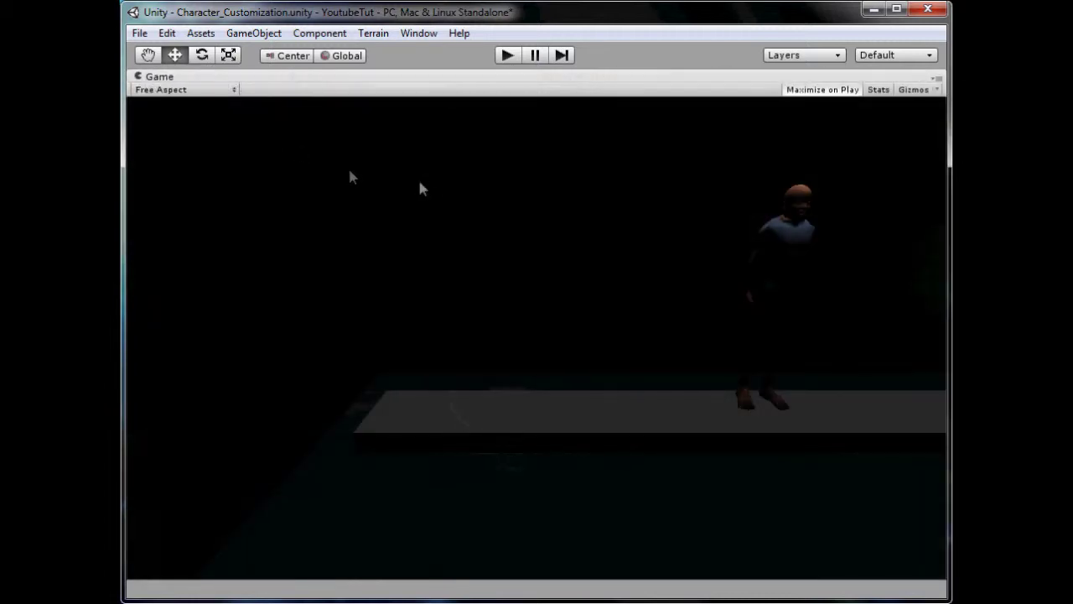
{"action": "key", "text": "ctrl+p"}
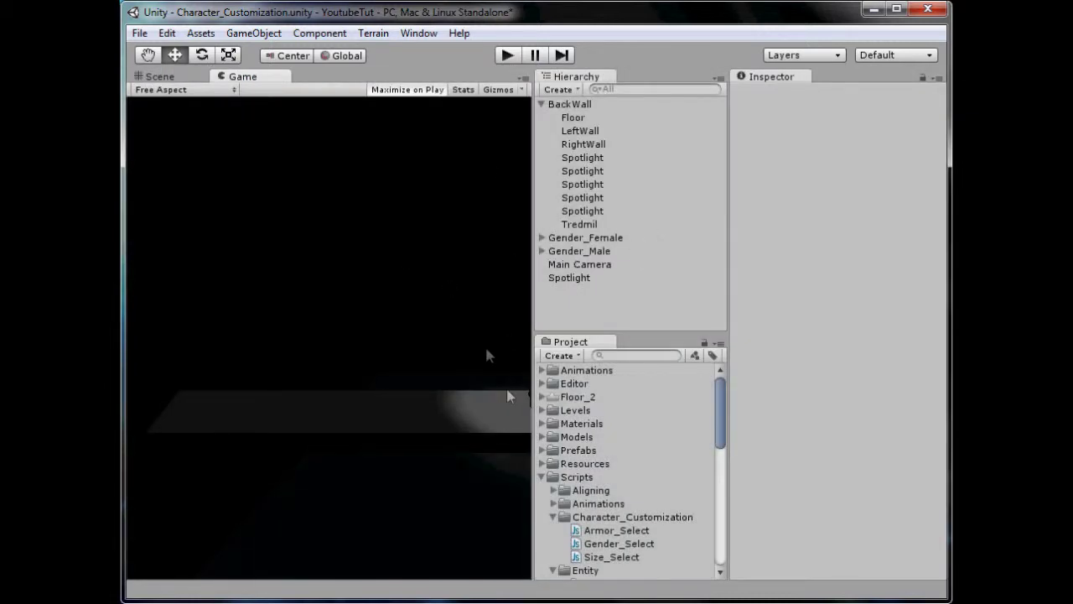
{"action": "left_click", "coordinate": [506, 58]}
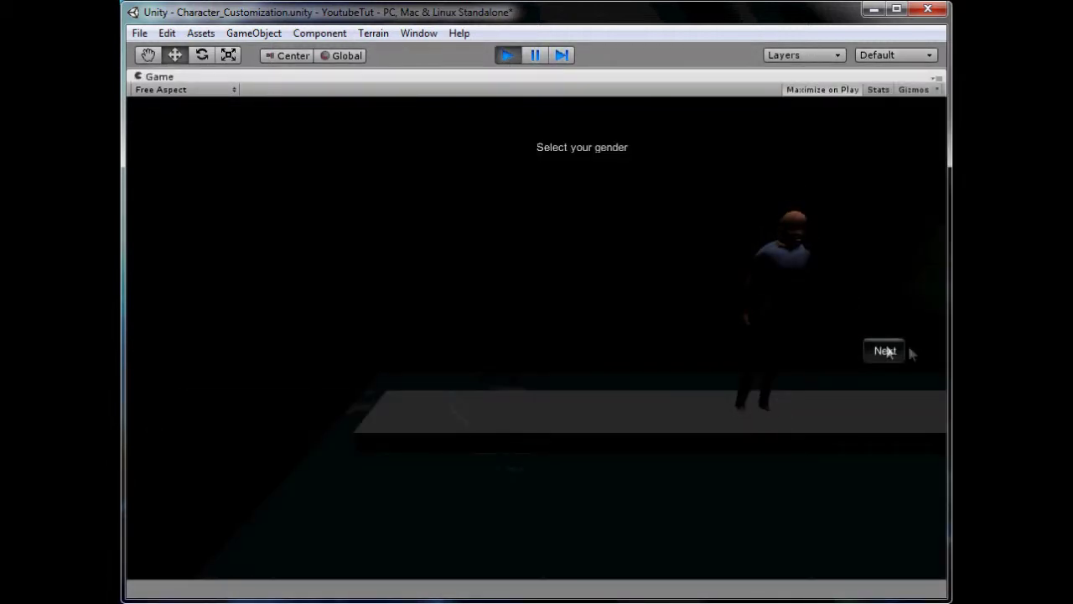
{"action": "left_click", "coordinate": [506, 57]}
{"action": "left_click", "coordinate": [178, 80]}
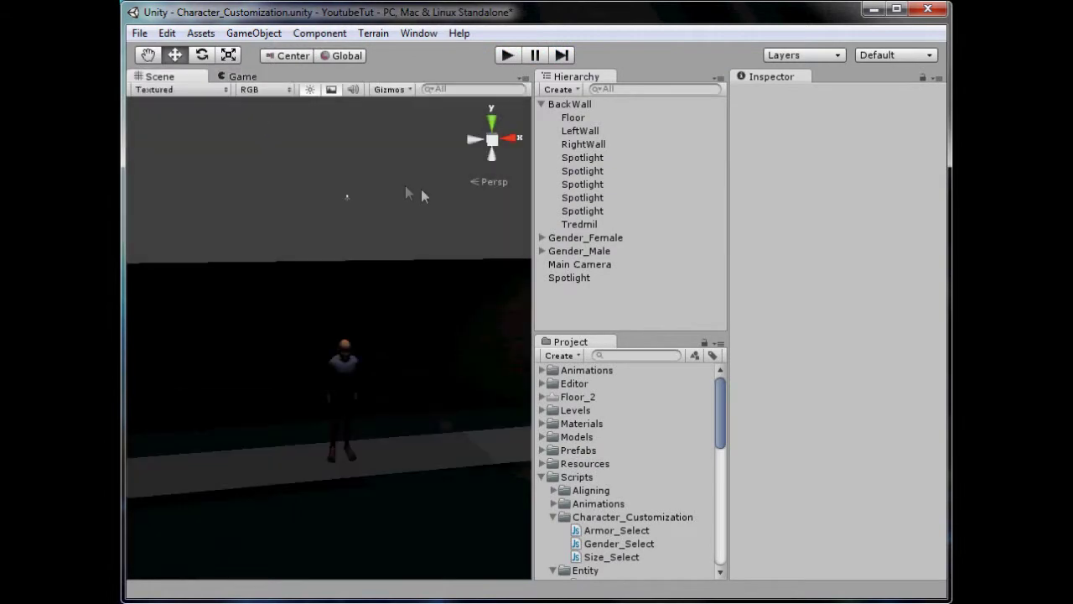
Step: Rename the spotlight above the platform character to Female_Spotlight
{"action": "left_click_drag", "start_coordinate": [347, 233], "coordinate": [348, 235]}
{"action": "left_click", "coordinate": [824, 94]}
{"action": "left_click", "coordinate": [776, 92]}
{"action": "type", "text": "Female"}
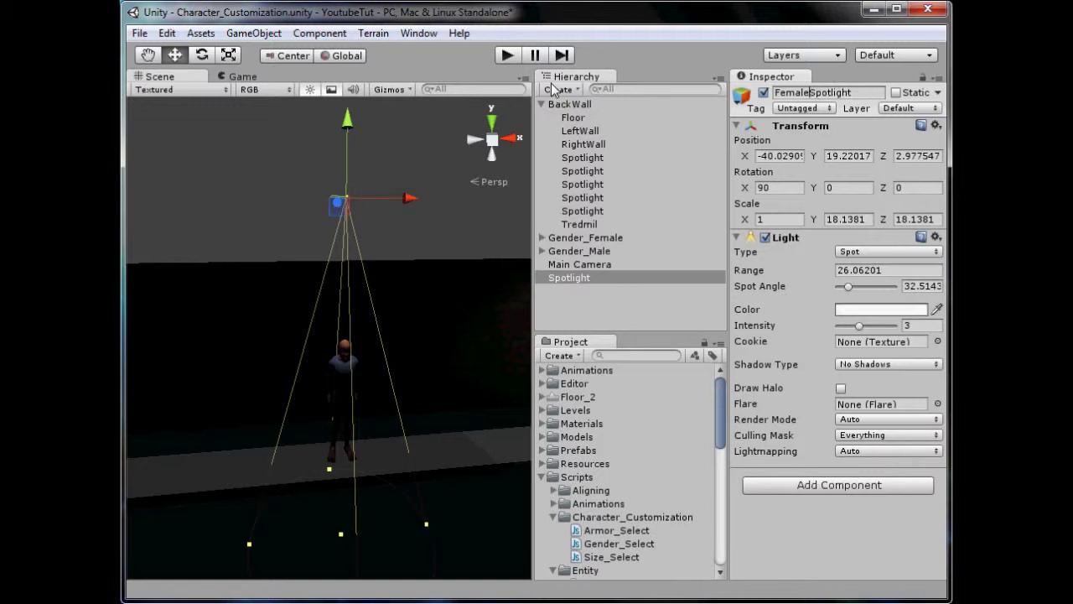
{"action": "type", "text": "_"}
{"action": "key", "text": "Return"}
Step: Duplicate Female_Spotlight and move the copy above the male character, to about X -51.91 and Z 8.14
{"action": "left_click_drag", "start_coordinate": [360, 277], "coordinate": [436, 226], "text": "alt"}
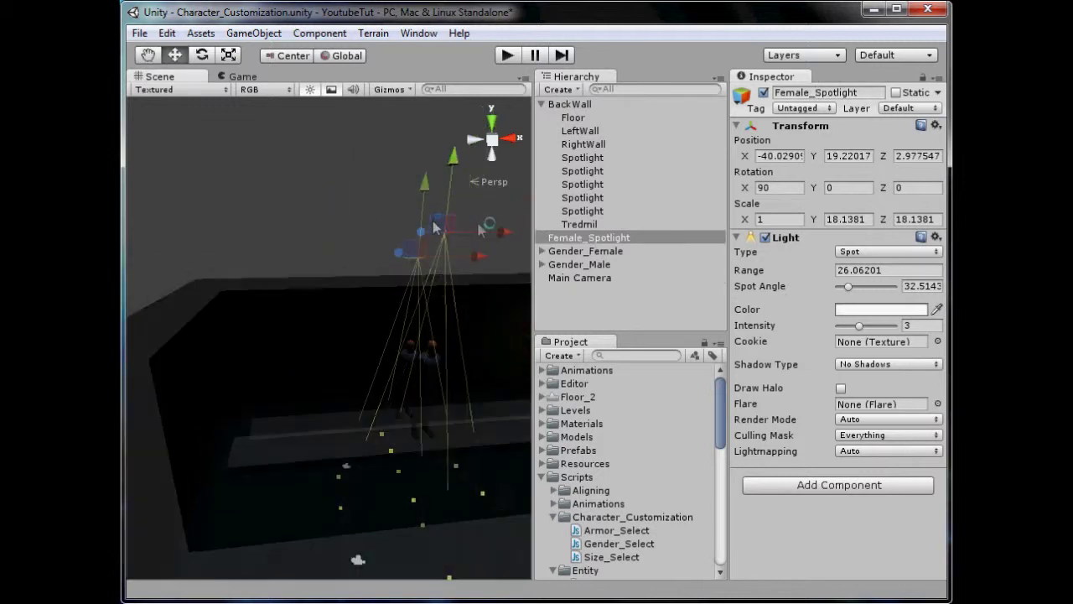
{"action": "key", "text": "ctrl+d"}
{"action": "left_click", "coordinate": [491, 125]}
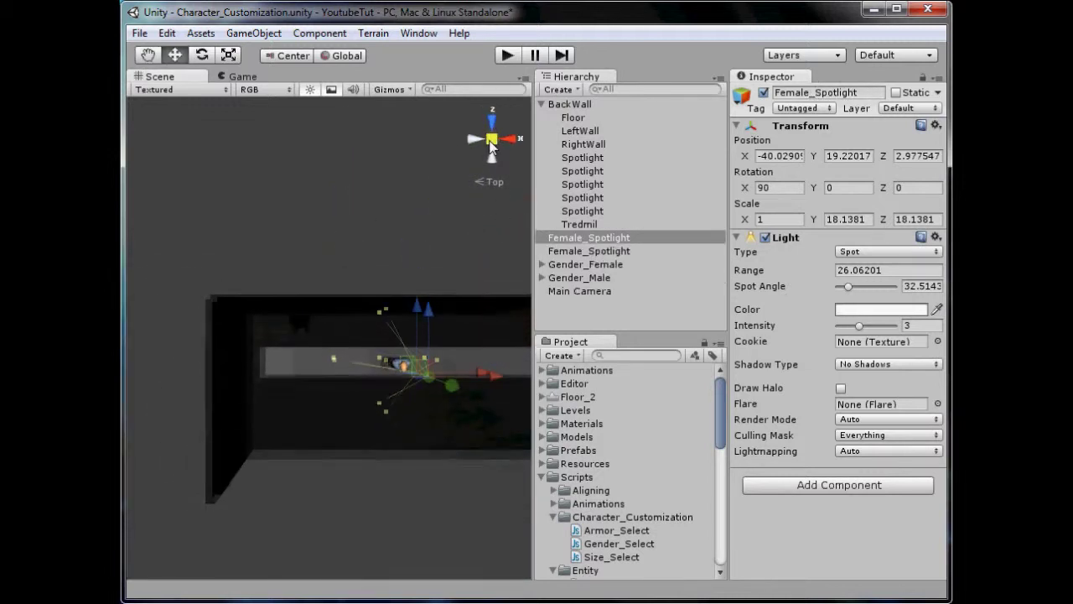
{"action": "left_click", "coordinate": [492, 139]}
{"action": "left_click_drag", "start_coordinate": [476, 389], "coordinate": [287, 304]}
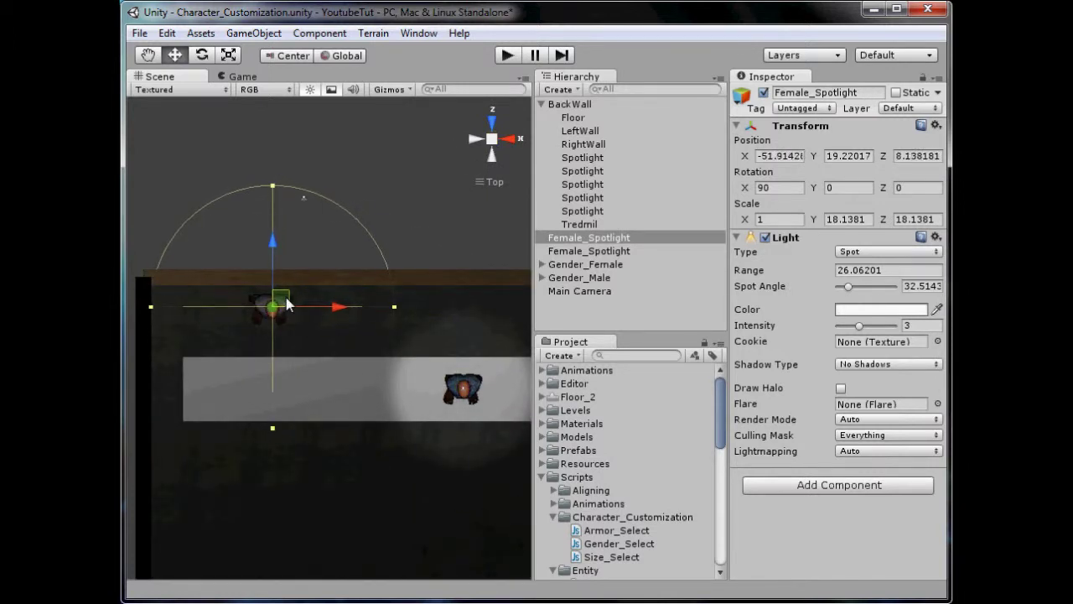
{"action": "left_click", "coordinate": [493, 150]}
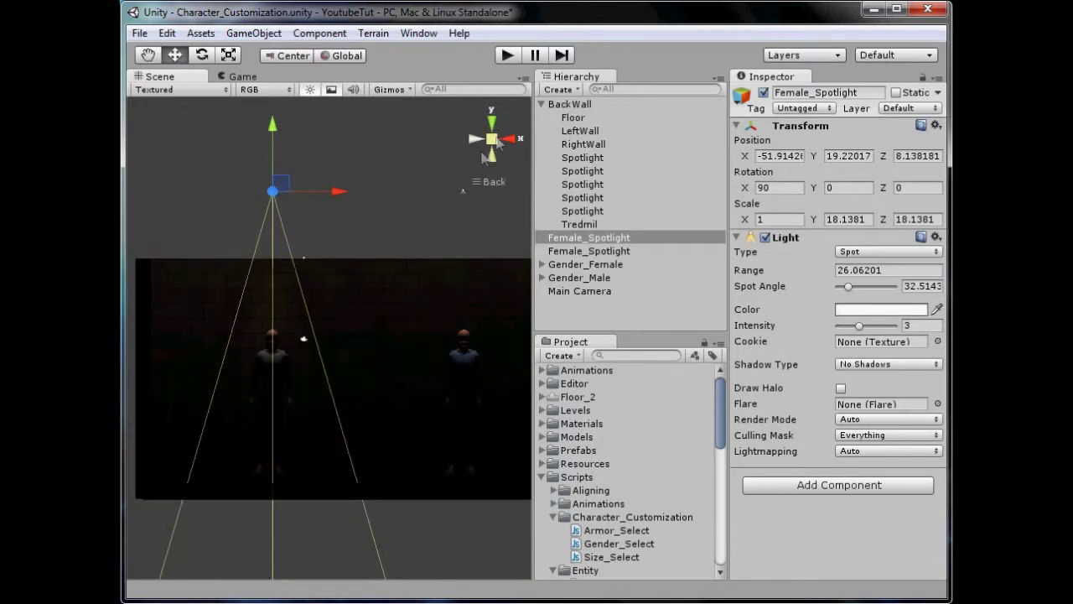
Step: Deactivate the duplicated spotlight above the male character and rename it Male_Spotlight
{"action": "key", "text": "alt+shift+a"}
{"action": "left_click_drag", "start_coordinate": [303, 339], "coordinate": [357, 291], "text": "alt"}
{"action": "left_click", "coordinate": [443, 189]}
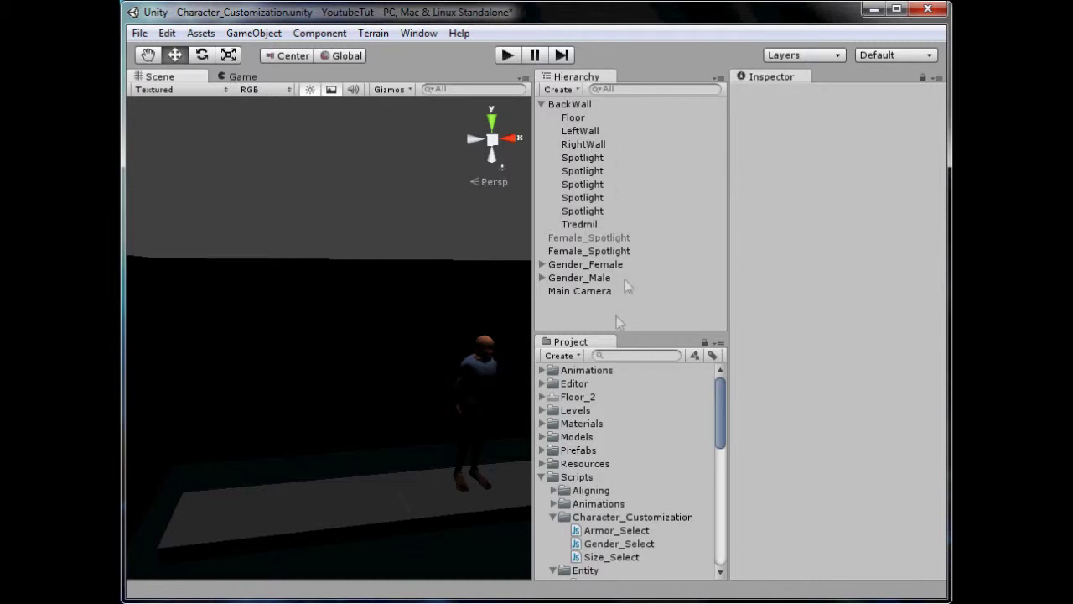
{"action": "left_click", "coordinate": [601, 253]}
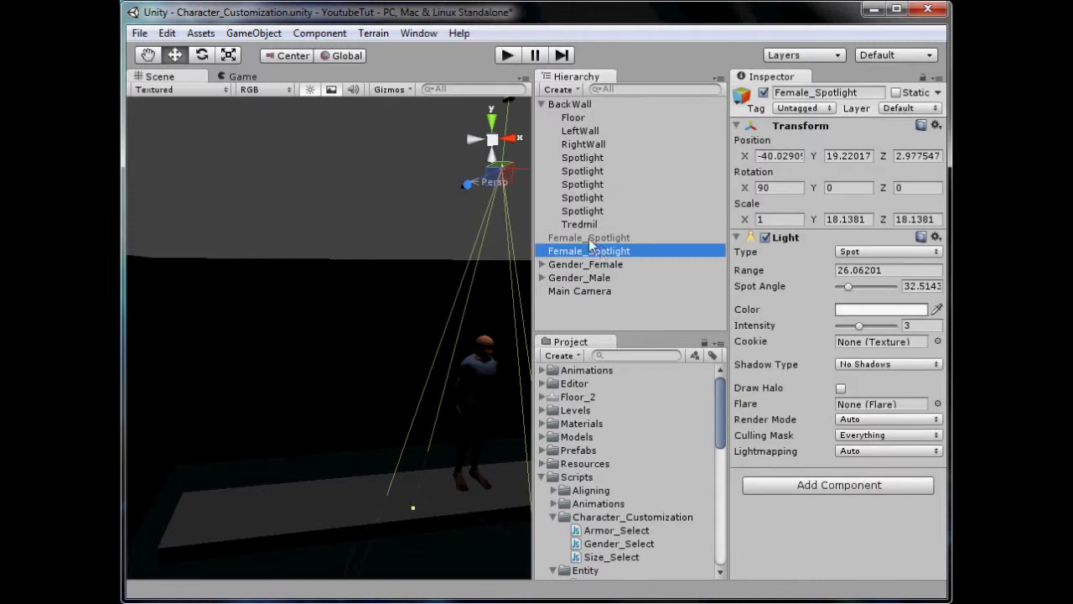
{"action": "left_click", "coordinate": [588, 238]}
{"action": "left_click", "coordinate": [589, 238]}
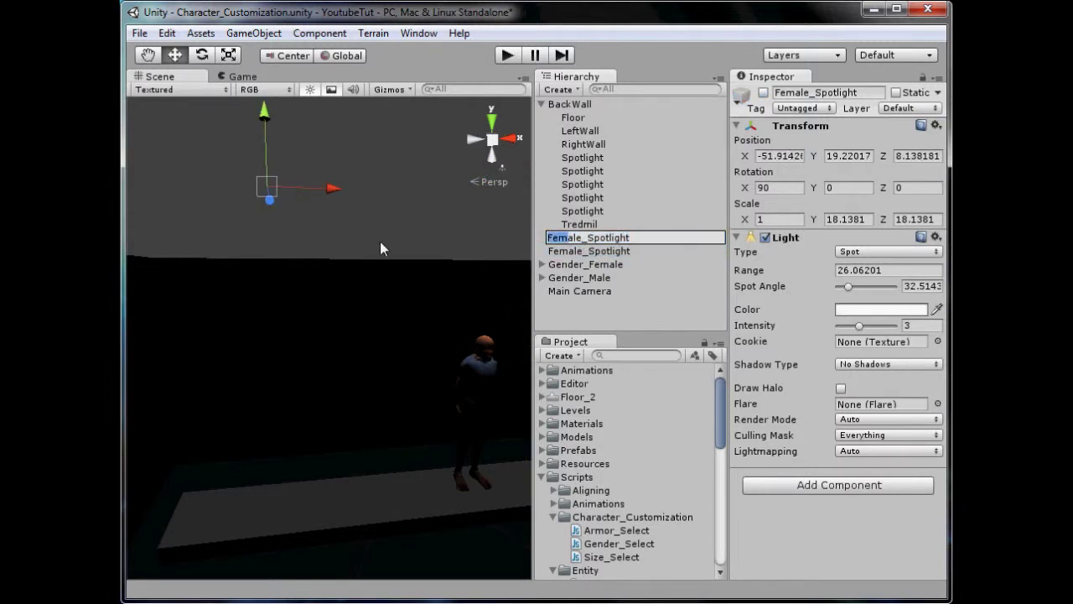
{"action": "type", "text": "M"}
{"action": "key", "text": "Return"}
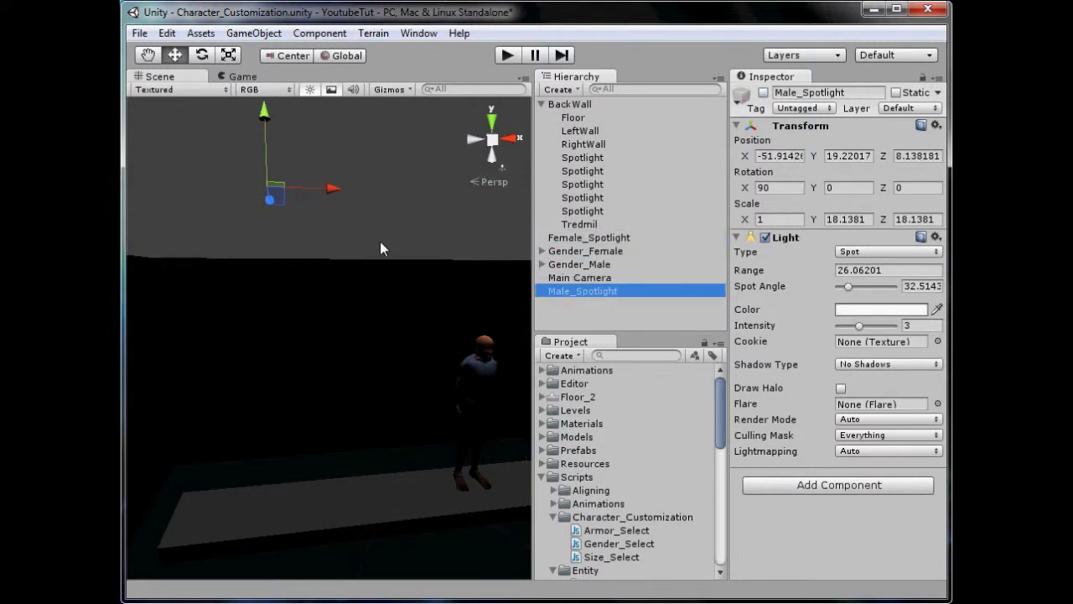
Step: Parent Female_Spotlight to Gender_Female and Male_Spotlight to Gender_Male
{"action": "left_click", "coordinate": [605, 242]}
{"action": "key", "text": "Delete"}
{"action": "left_click_drag", "start_coordinate": [598, 278], "coordinate": [605, 250]}
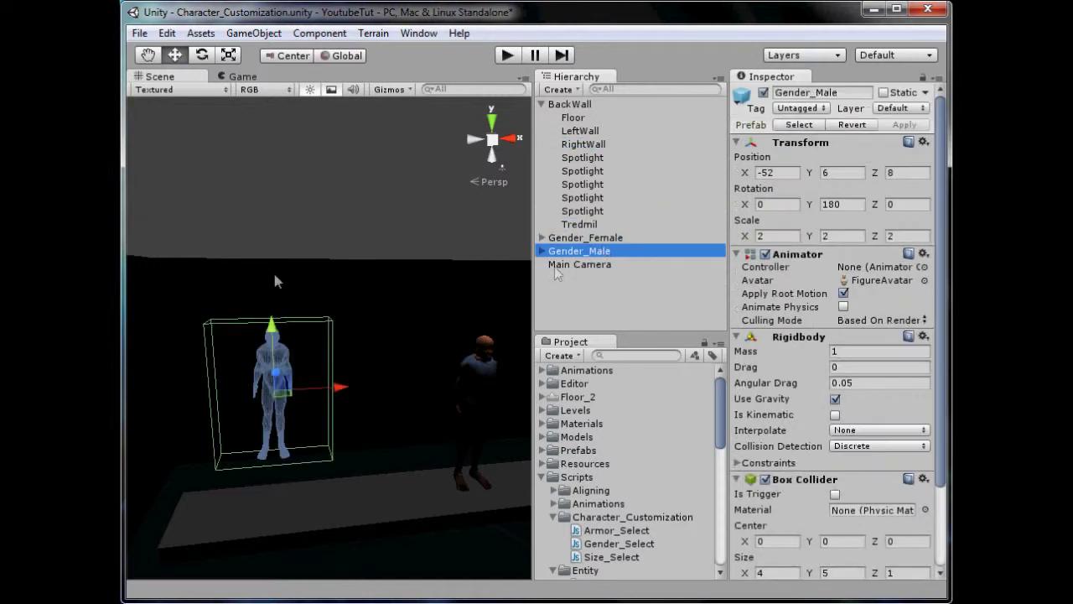
Step: Move Gender_Male and Gender_Female along X to test whether their spotlights follow, undoing each move
{"action": "left_click_drag", "start_coordinate": [339, 387], "coordinate": [467, 382]}
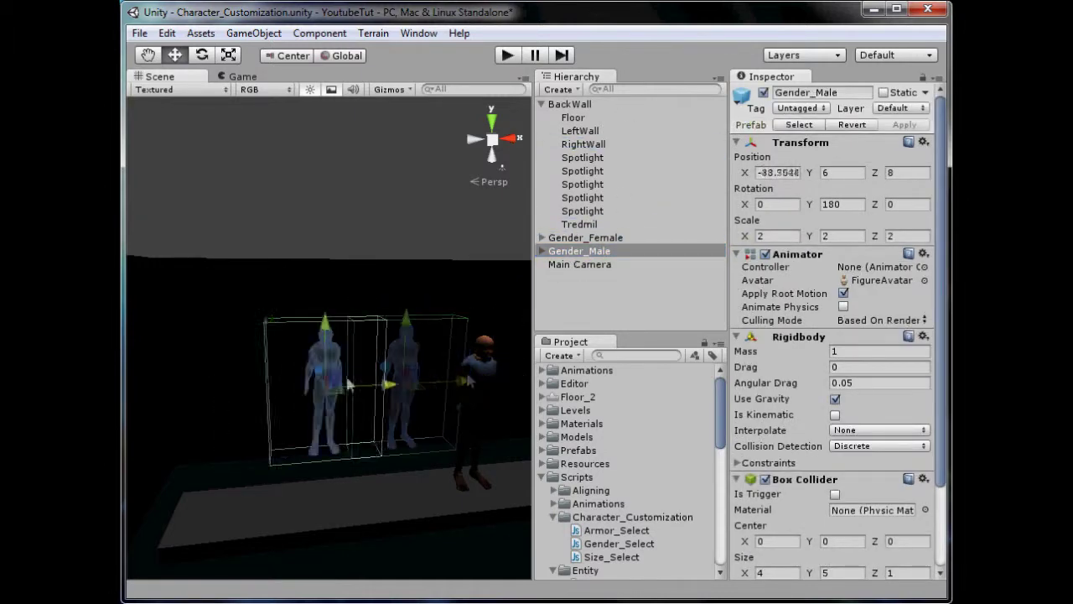
{"action": "key", "text": "ctrl+z"}
{"action": "left_click", "coordinate": [601, 241]}
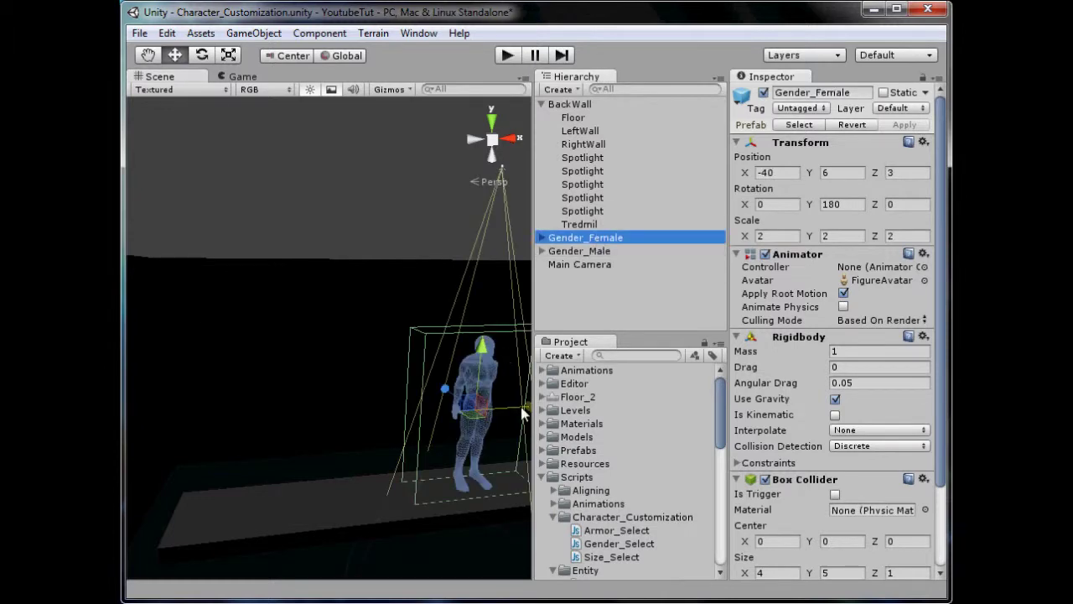
{"action": "left_click_drag", "start_coordinate": [522, 412], "coordinate": [342, 414]}
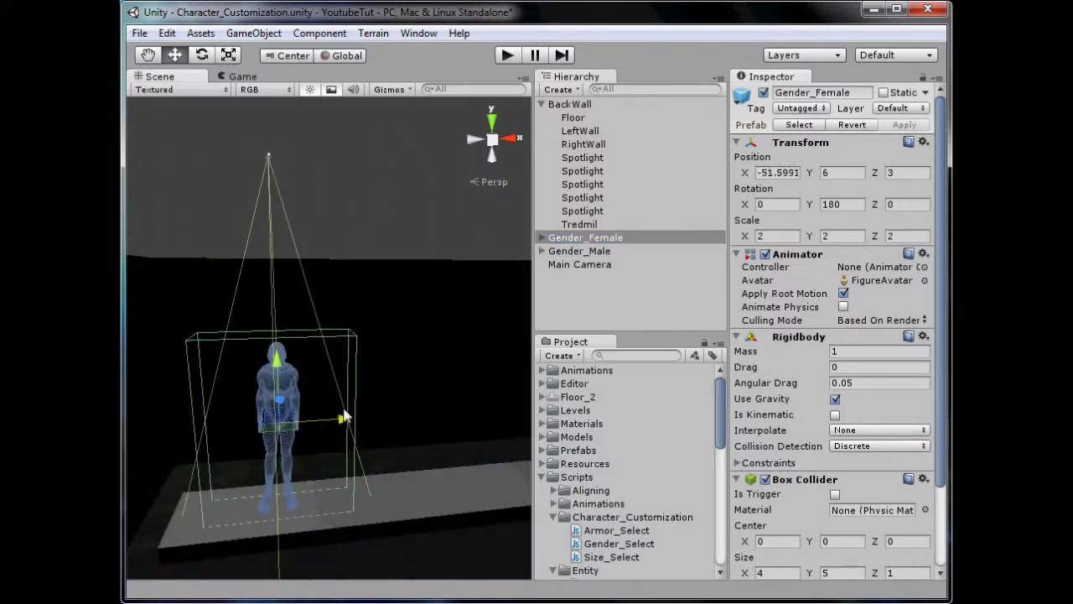
{"action": "key", "text": "ctrl+z"}
{"action": "left_click", "coordinate": [286, 275]}
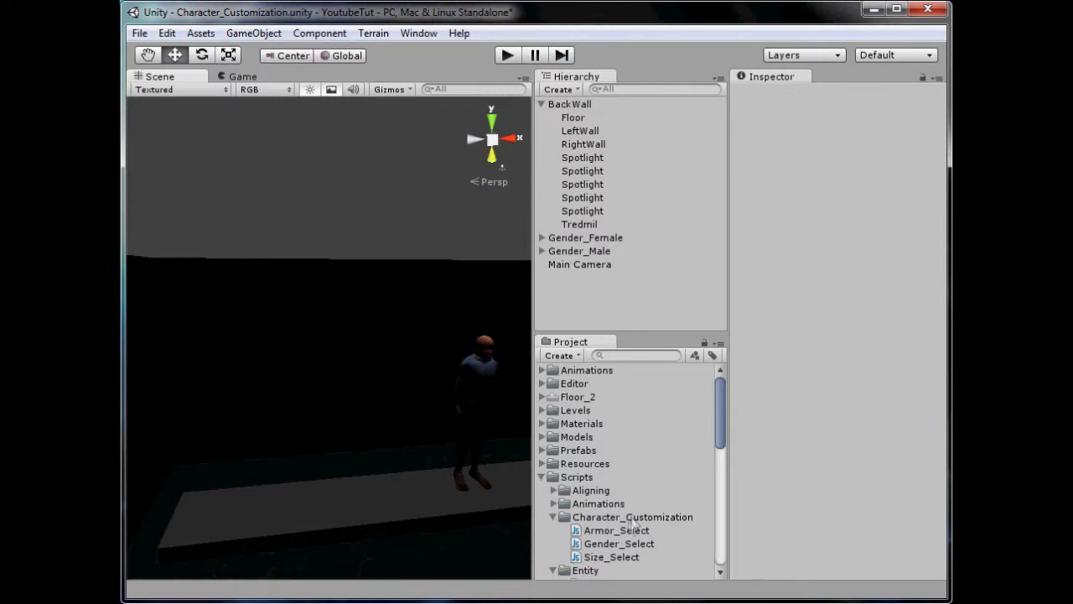
Step: Open the Gender_Select script in Notepad++ and declare a variable maleSpotlight of type GameObject below isCamera
{"action": "double_click", "coordinate": [635, 544]}
{"action": "scroll", "coordinate": [316, 210], "scroll_direction": "up", "scroll_amount": 1}
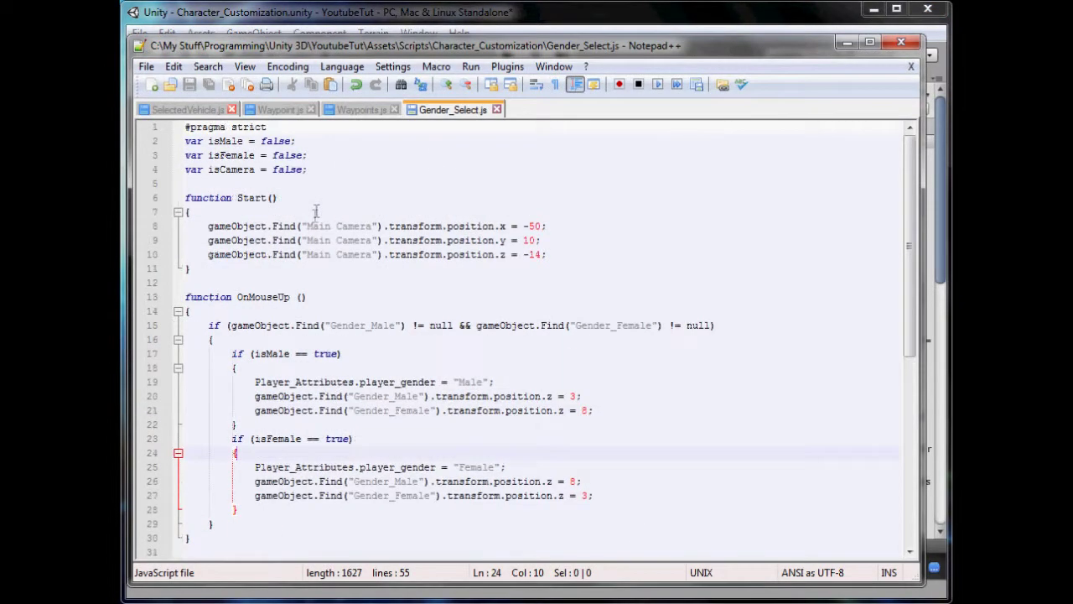
{"action": "left_click", "coordinate": [334, 170]}
{"action": "key", "text": "Return"}
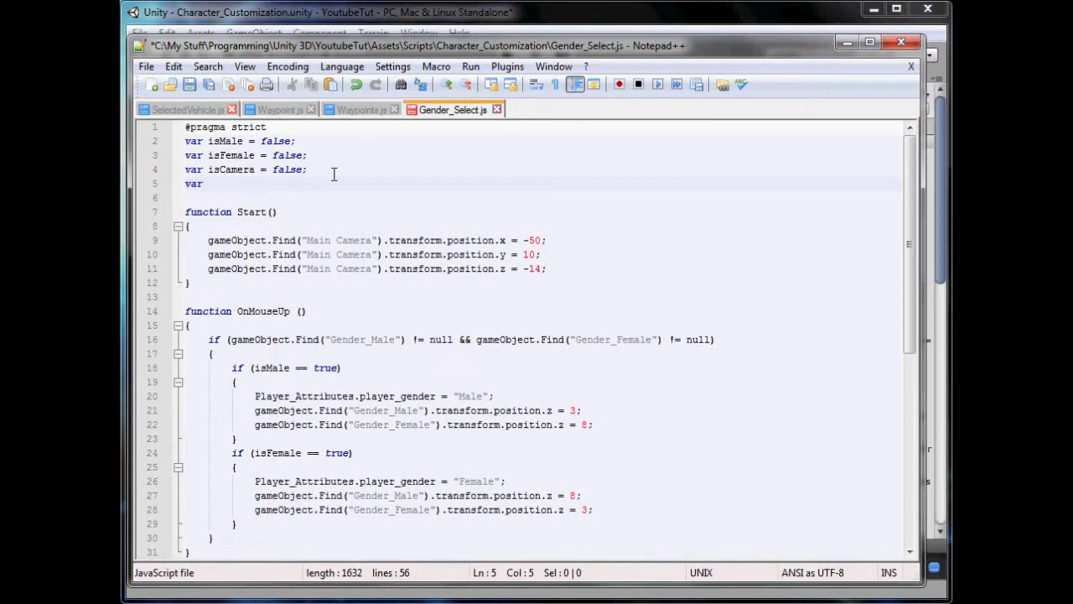
{"action": "type", "text": "ar maleSpoitli"}
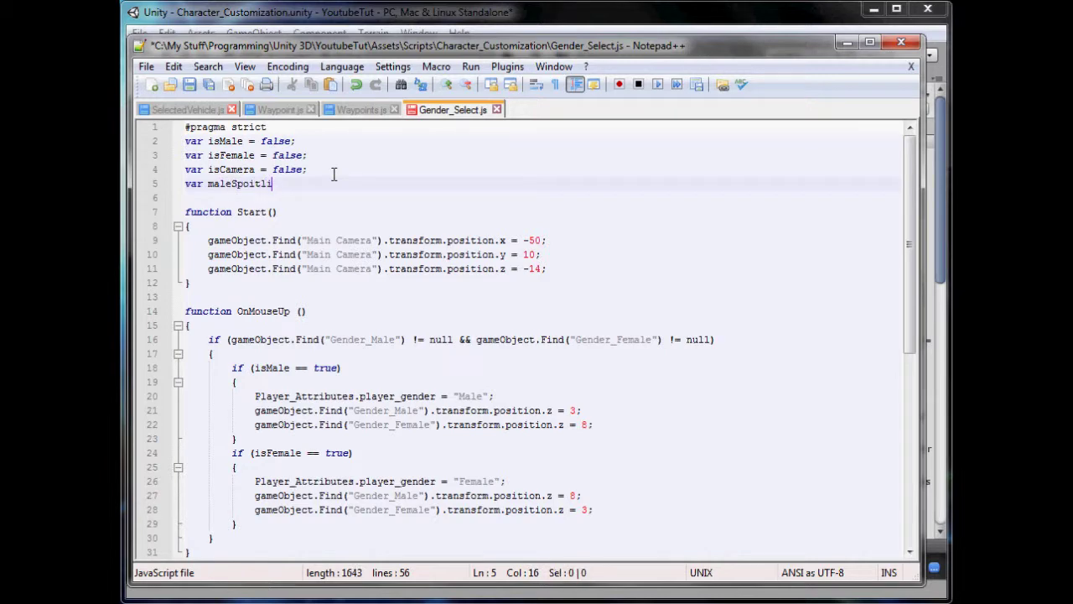
{"action": "key", "text": "BackSpace"}
{"action": "key", "text": "BackSpace"}
{"action": "key", "text": "BackSpace"}
{"action": "key", "text": "BackSpace"}
{"action": "type", "text": "tlight : GameObject;"}
Step: Duplicate the maleSpotlight declaration, rename the copy to femaleSpotlight and save the script
{"action": "key", "text": "ctrl+d"}
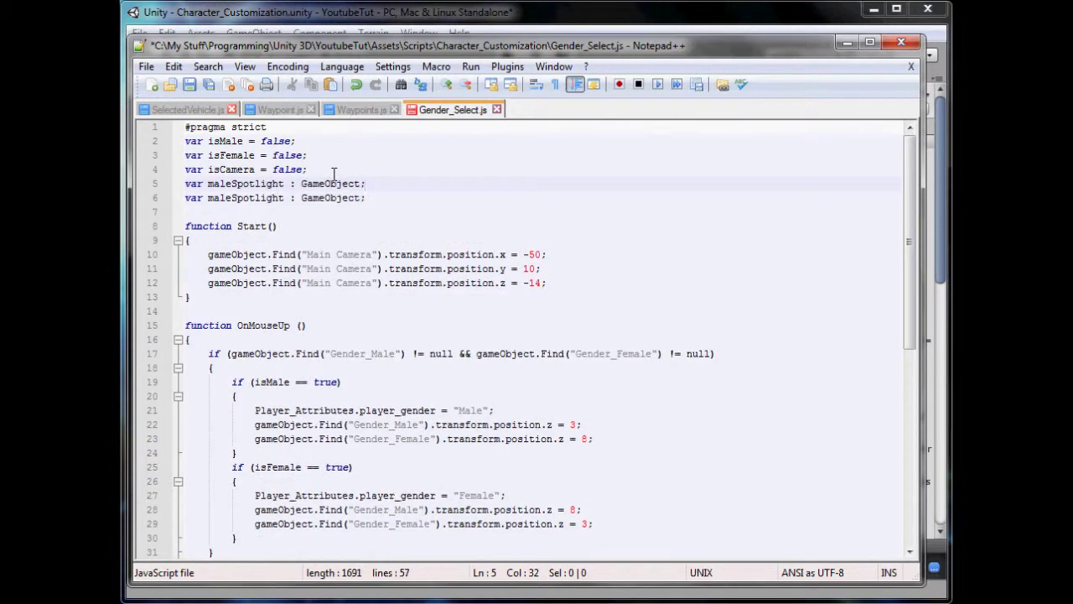
{"action": "left_click", "coordinate": [219, 199]}
{"action": "key", "text": "BackSpace"}
{"action": "key", "text": "BackSpace"}
{"action": "type", "text": "F"}
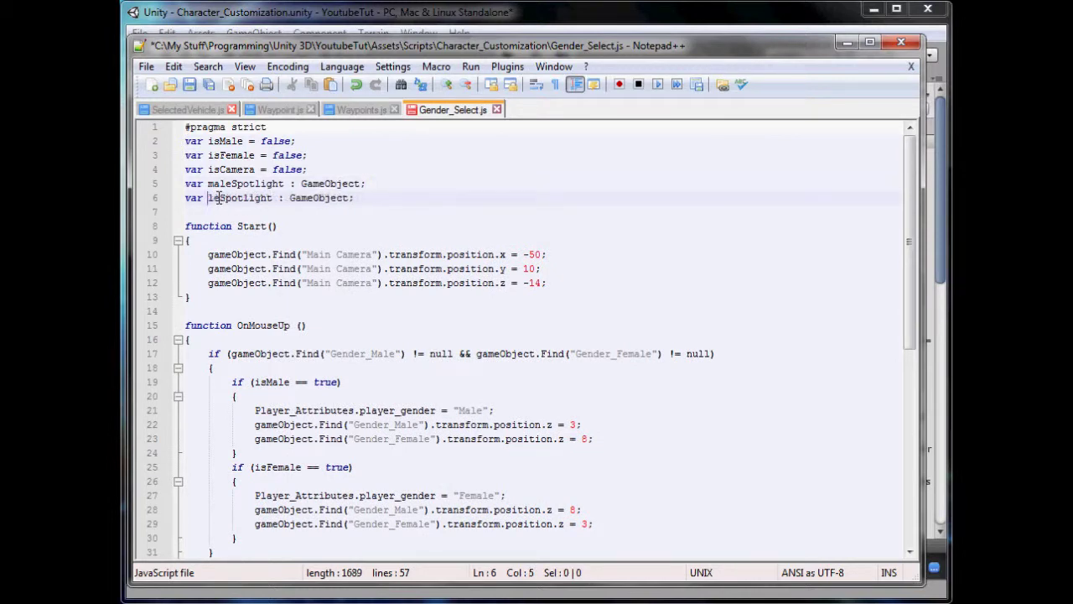
{"action": "type", "text": "em"}
{"action": "key", "text": "ctrl+s"}
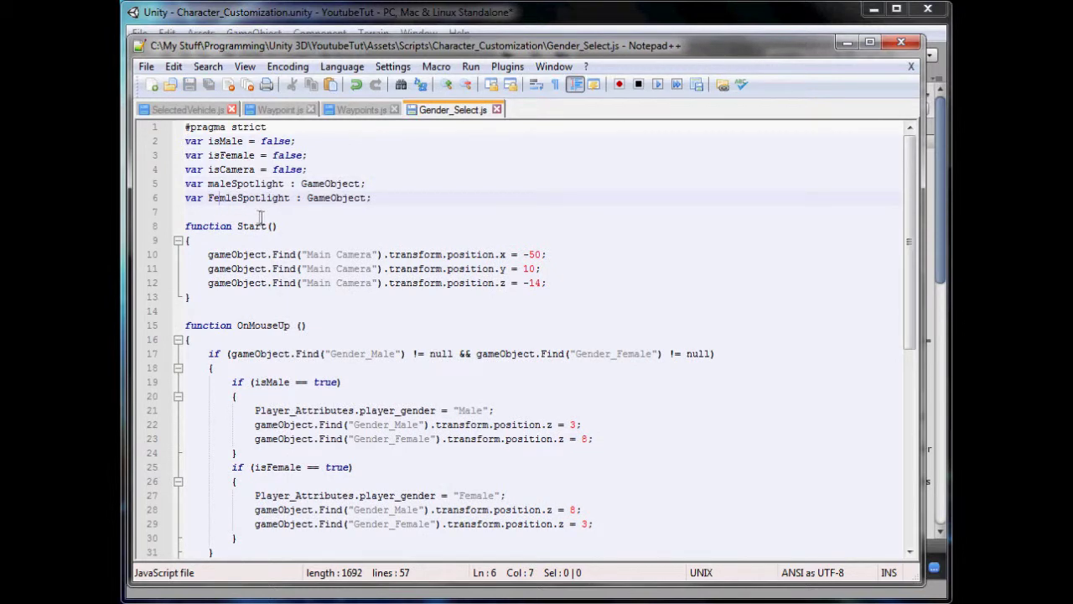
{"action": "key", "text": "BackSpace"}
{"action": "type", "text": "fema"}
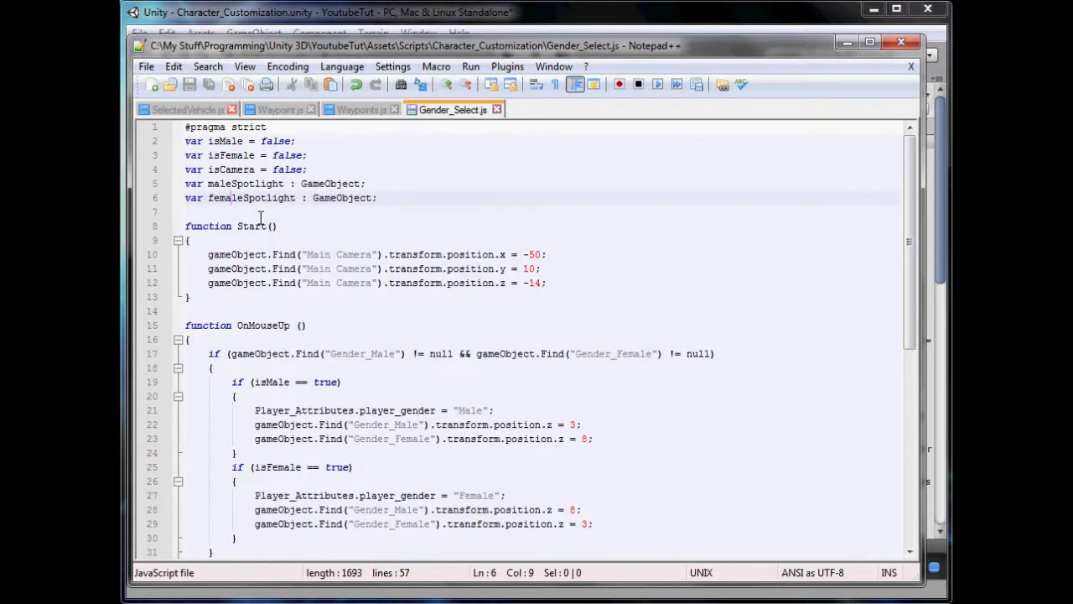
Step: Add maleSpotlight.gameObject.SetActive(true); as the first statement of the isMale block in OnMouseUp
{"action": "double_click", "coordinate": [253, 182]}
{"action": "key", "text": "ctrl+c"}
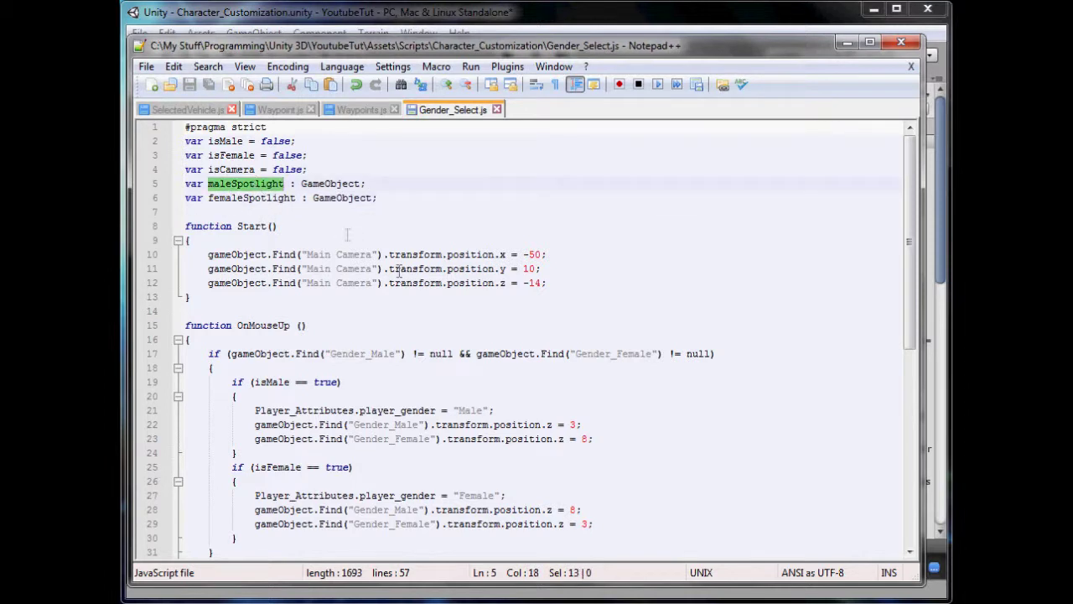
{"action": "left_click", "coordinate": [336, 397]}
{"action": "key", "text": "Return"}
{"action": "key", "text": "ctrl+v"}
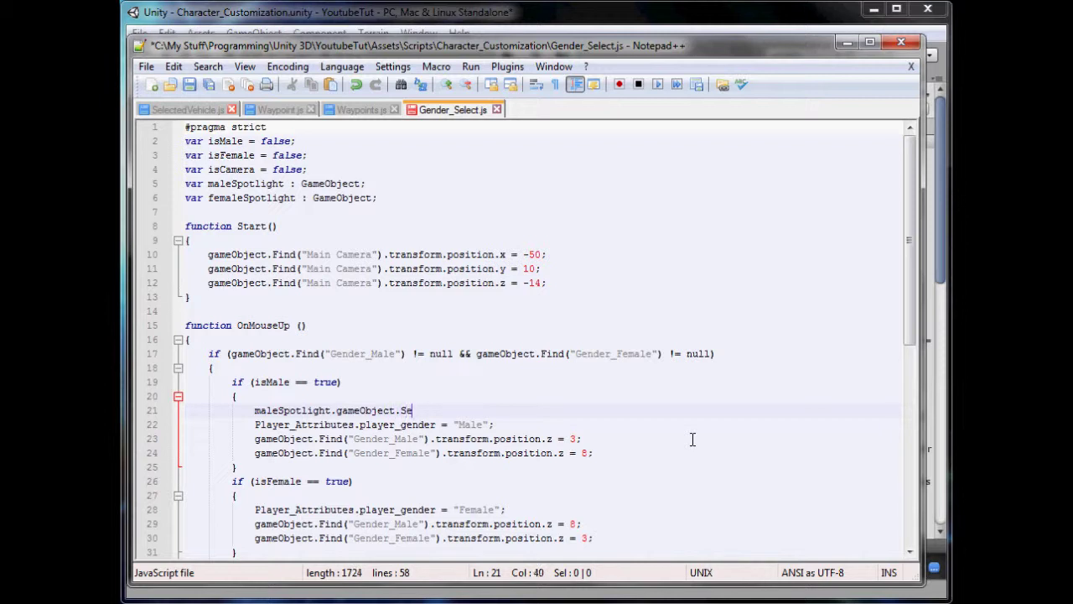
{"action": "type", "text": "rue);"}
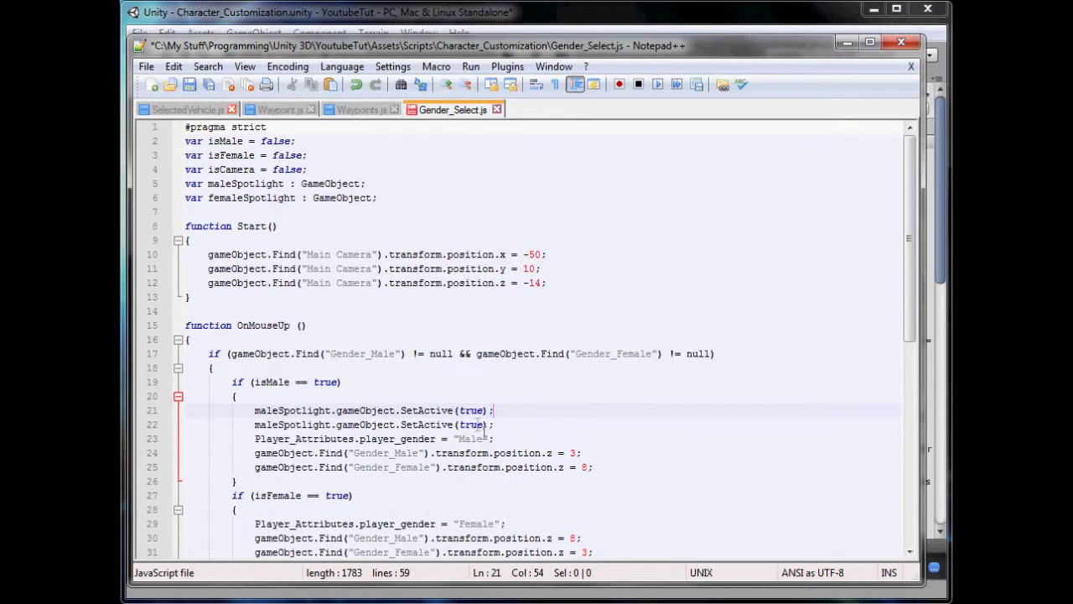
Step: Turn the second SetActive line in the isMale block into femaleSpotlight.gameObject.SetActive(false); and save the script
{"action": "double_click", "coordinate": [472, 424]}
{"action": "type", "text": "false"}
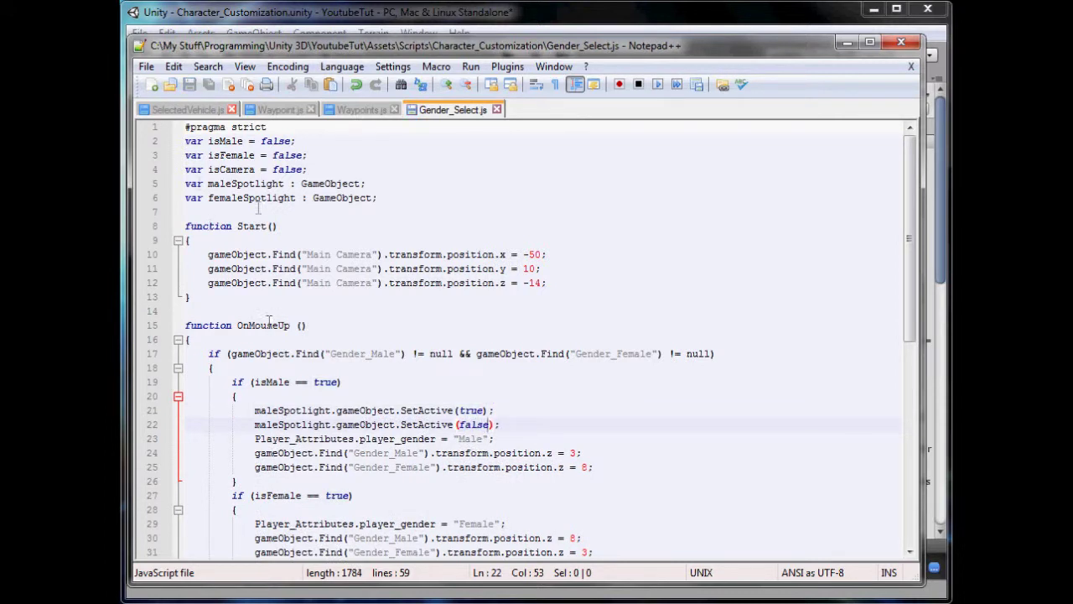
{"action": "double_click", "coordinate": [252, 198]}
{"action": "key", "text": "ctrl+c"}
{"action": "double_click", "coordinate": [293, 425]}
{"action": "key", "text": "ctrl+v"}
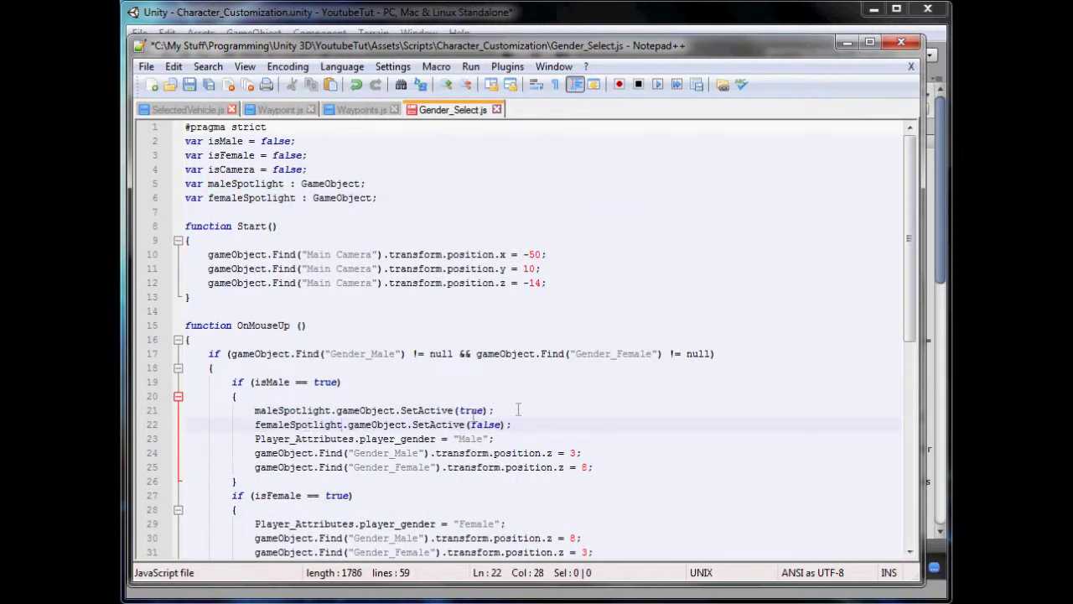
{"action": "key", "text": "ctrl+s"}
Step: Copy both spotlight SetActive lines from the isMale block to the start of the isFemale block
{"action": "left_click_drag", "start_coordinate": [515, 424], "coordinate": [514, 398]}
{"action": "key", "text": "ctrl+c"}
{"action": "left_click", "coordinate": [369, 509]}
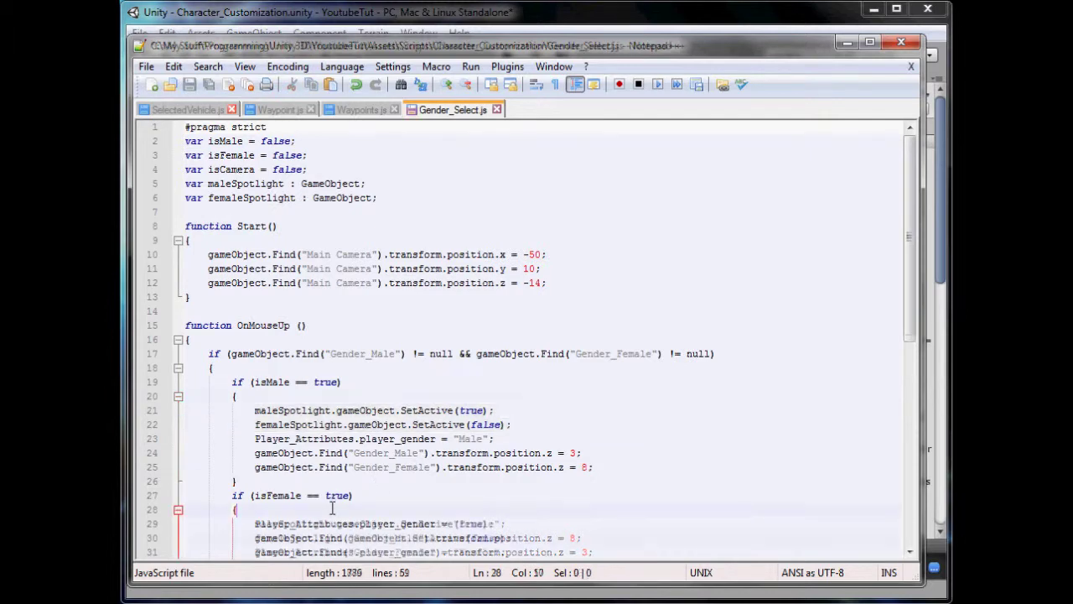
{"action": "key", "text": "ctrl+v"}
Step: In the isFemale block, set femaleSpotlight's SetActive to true and maleSpotlight's to false, and save the script
{"action": "scroll", "coordinate": [375, 476], "scroll_direction": "down", "scroll_amount": 3}
{"action": "double_click", "coordinate": [485, 410]}
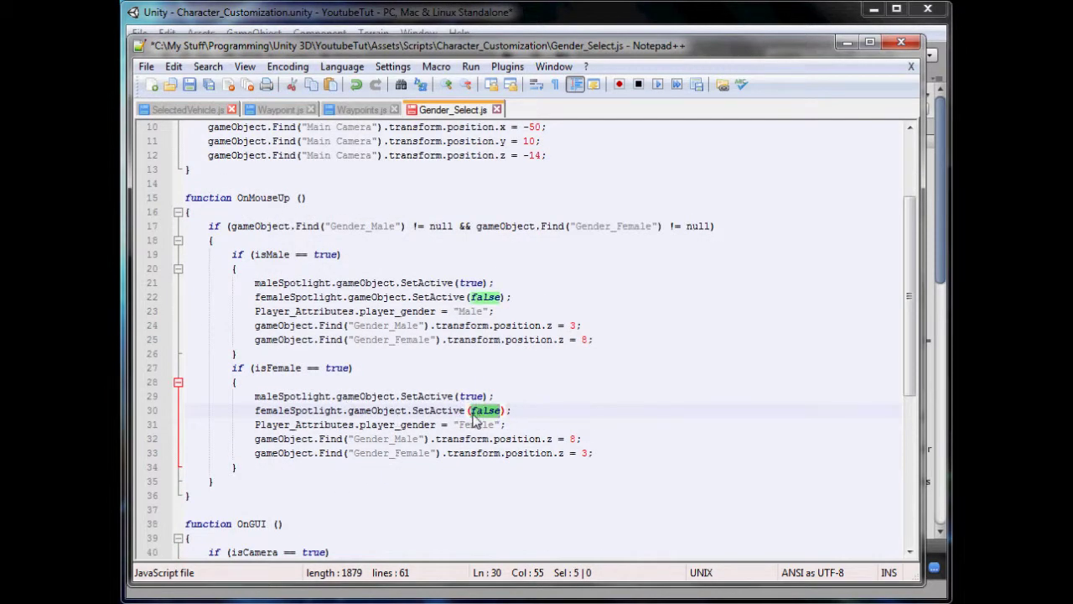
{"action": "type", "text": "true"}
{"action": "key", "text": "ctrl+s"}
{"action": "left_click", "coordinate": [460, 396]}
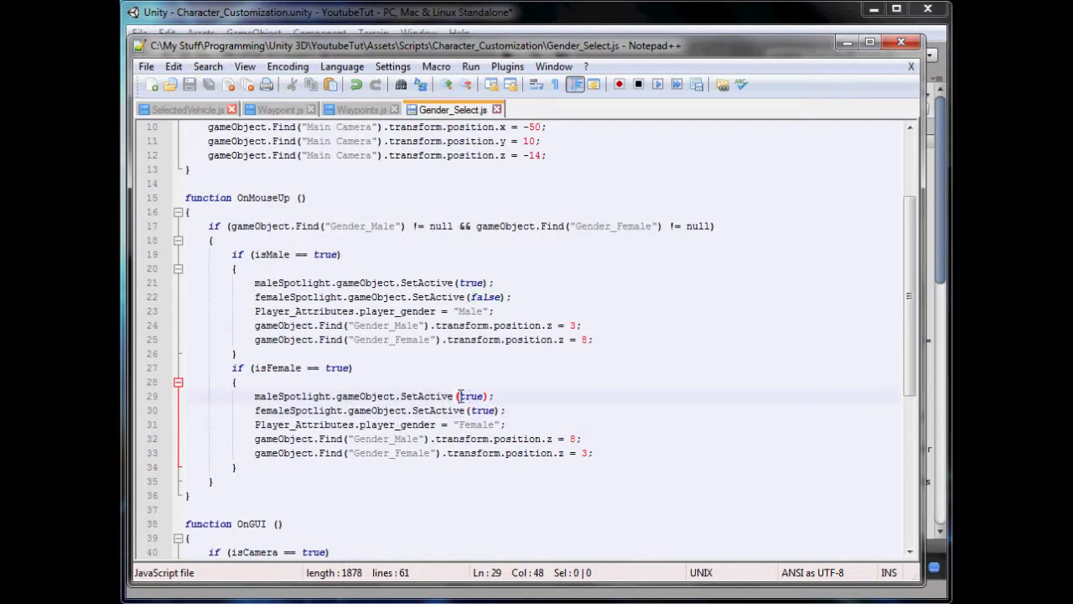
{"action": "double_click", "coordinate": [480, 397]}
{"action": "key", "text": "Delete"}
{"action": "type", "text": "false"}
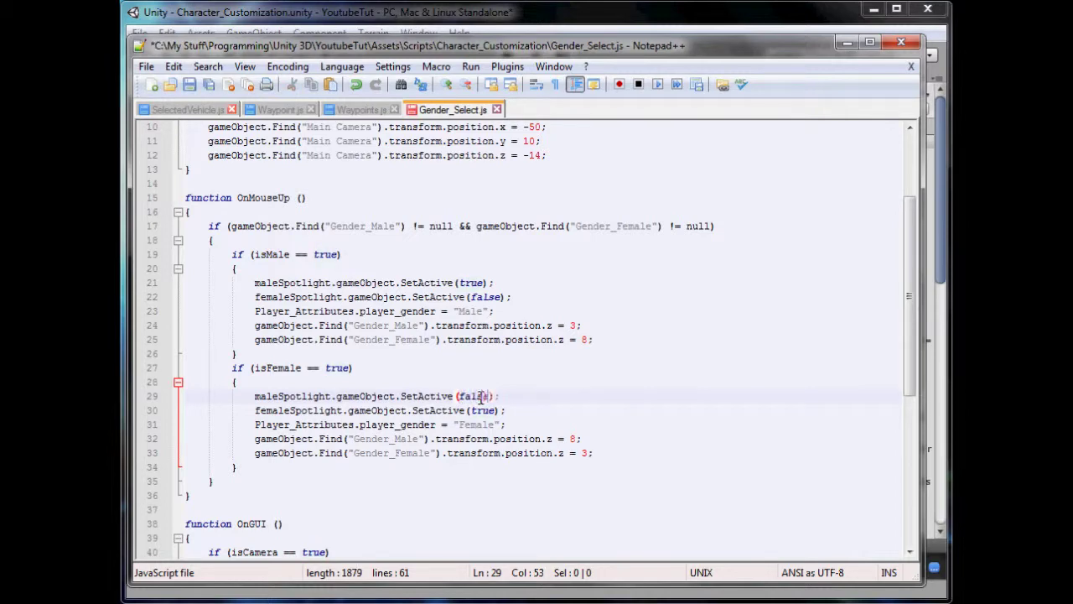
{"action": "key", "text": "ctrl+s"}
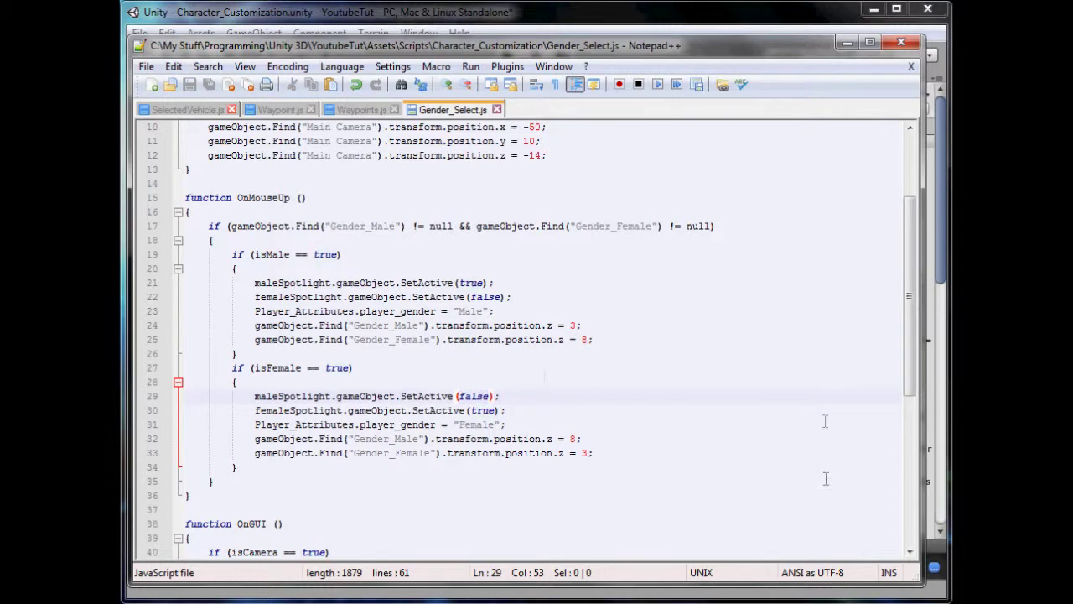
Step: Switch to Unity and assign Male_Spotlight and Female_Spotlight to the matching Gender_Select script slots of Main Camera
{"action": "left_click", "coordinate": [945, 553]}
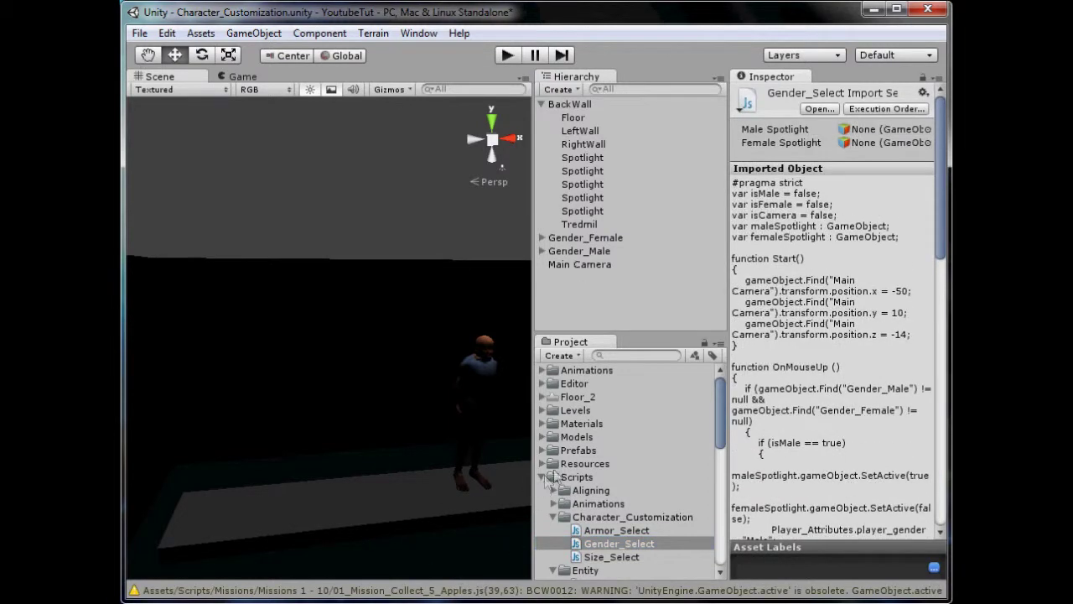
{"action": "left_click", "coordinate": [570, 265]}
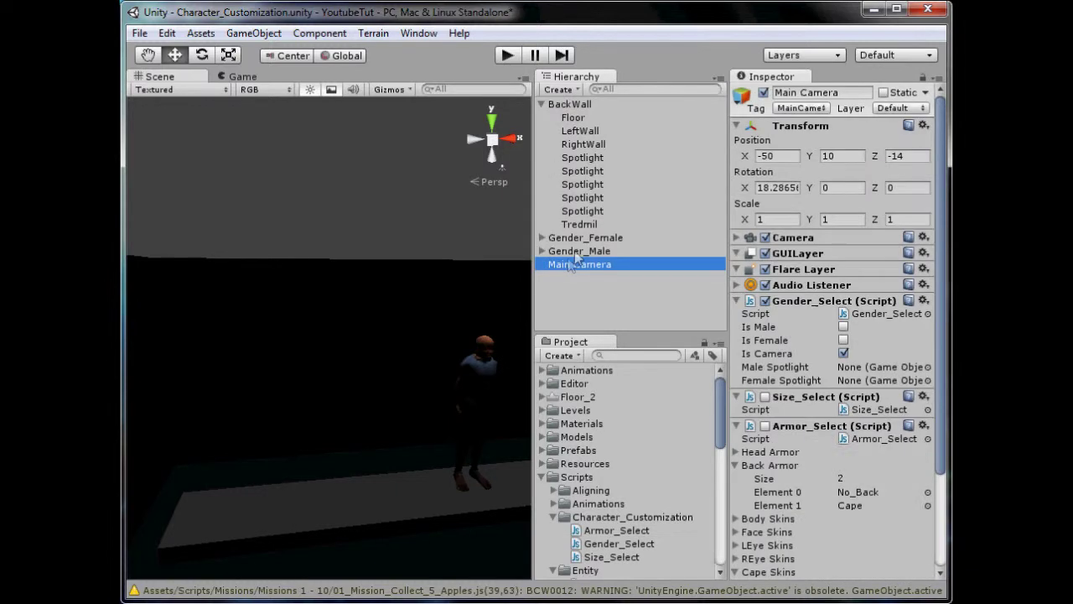
{"action": "left_click", "coordinate": [542, 251]}
{"action": "left_click", "coordinate": [542, 238]}
{"action": "scroll", "coordinate": [554, 247], "scroll_direction": "down", "scroll_amount": 3}
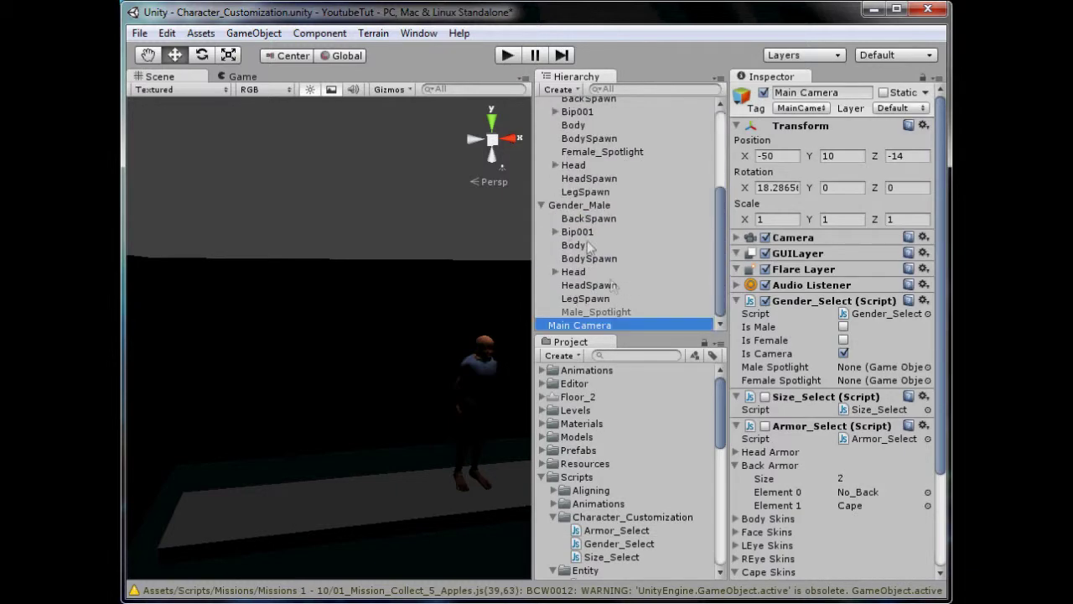
{"action": "left_click_drag", "start_coordinate": [602, 312], "coordinate": [883, 373]}
{"action": "left_click", "coordinate": [542, 205]}
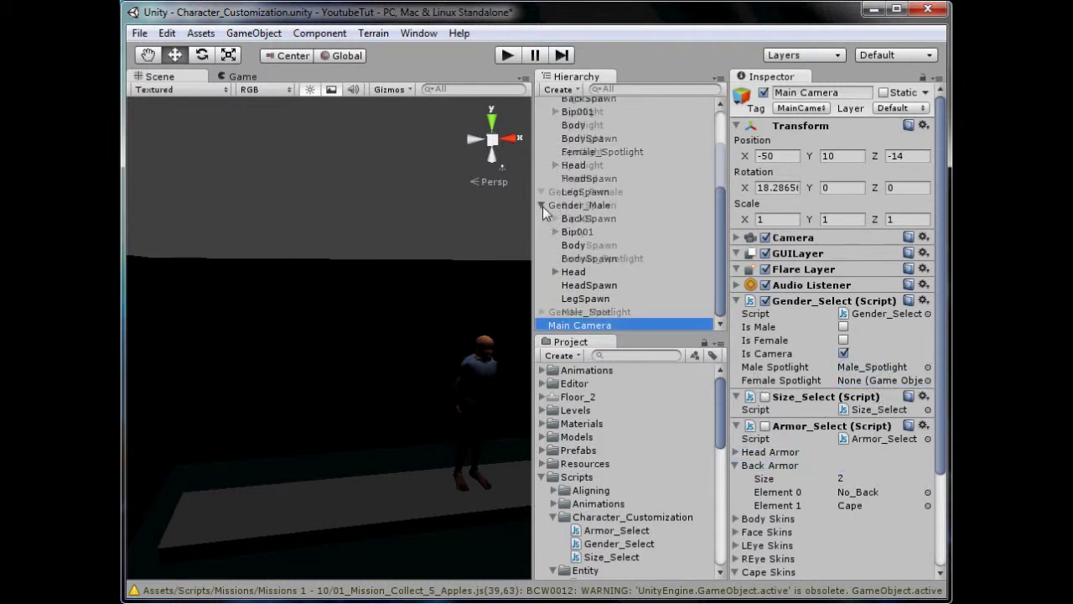
{"action": "left_click_drag", "start_coordinate": [614, 266], "coordinate": [880, 380]}
{"action": "left_click", "coordinate": [542, 195]}
Step: Play the scene to test the gender selection spotlights and stop it
{"action": "left_click", "coordinate": [410, 101]}
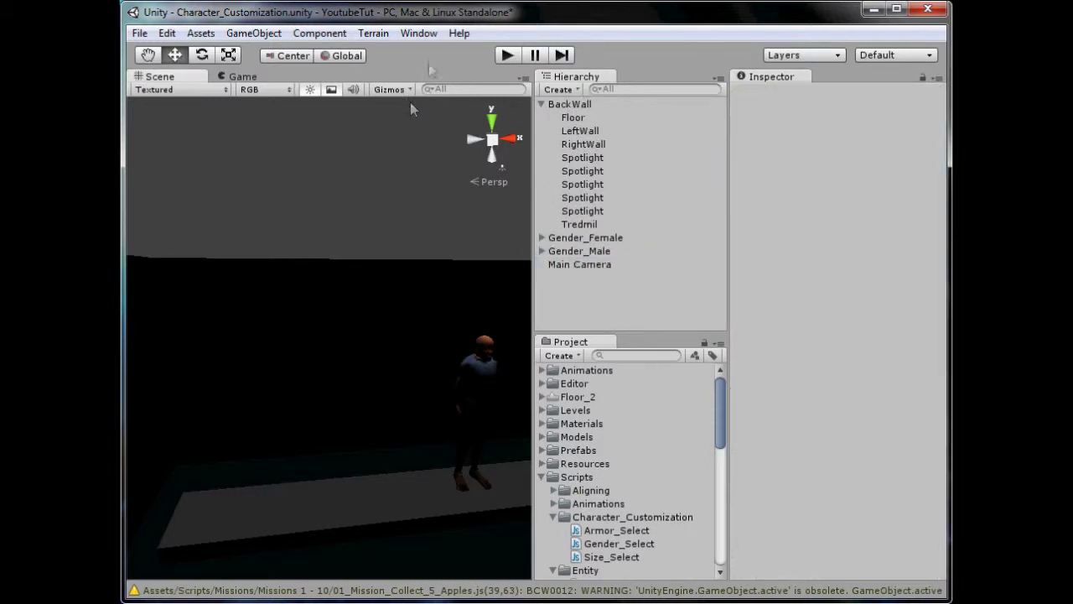
{"action": "left_click", "coordinate": [507, 55]}
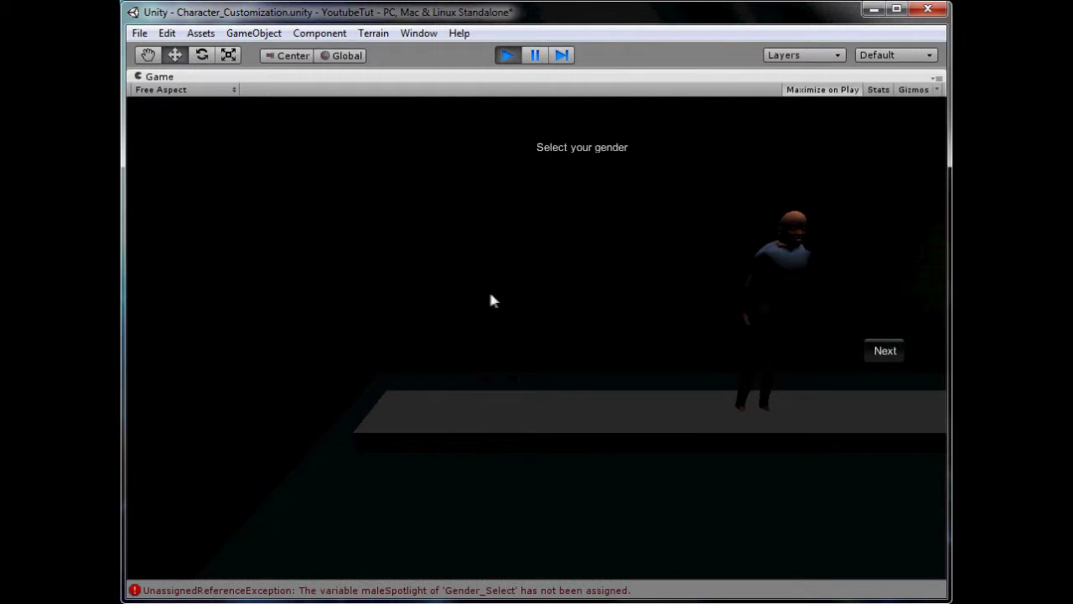
{"action": "left_click", "coordinate": [511, 57]}
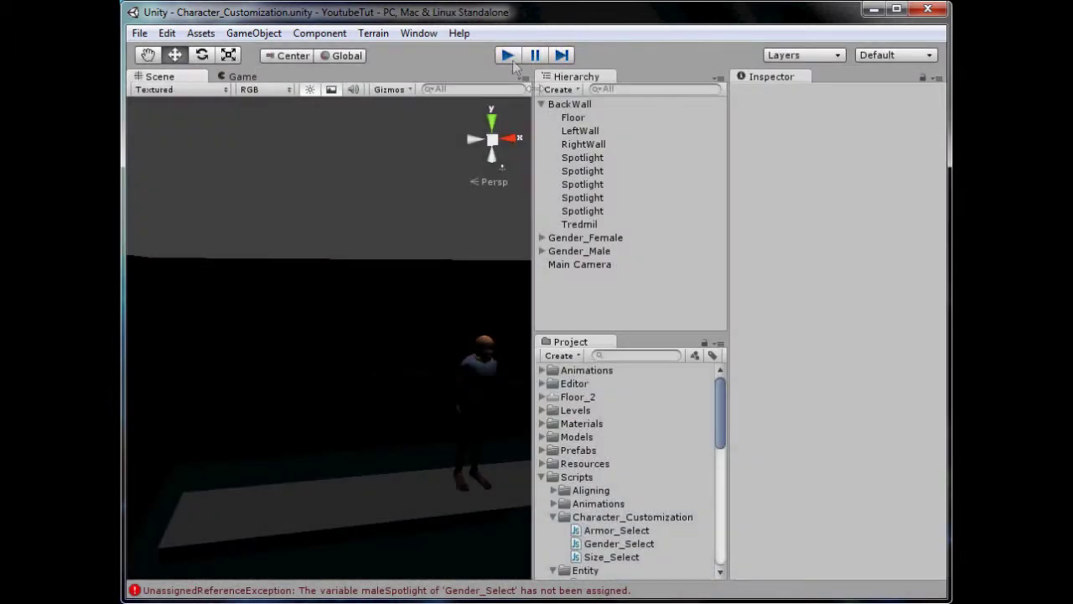
Step: Assign Male_Spotlight and Female_Spotlight to the matching Gender_Select script slots of Gender_Male
{"action": "left_click", "coordinate": [542, 104]}
{"action": "left_click", "coordinate": [584, 130]}
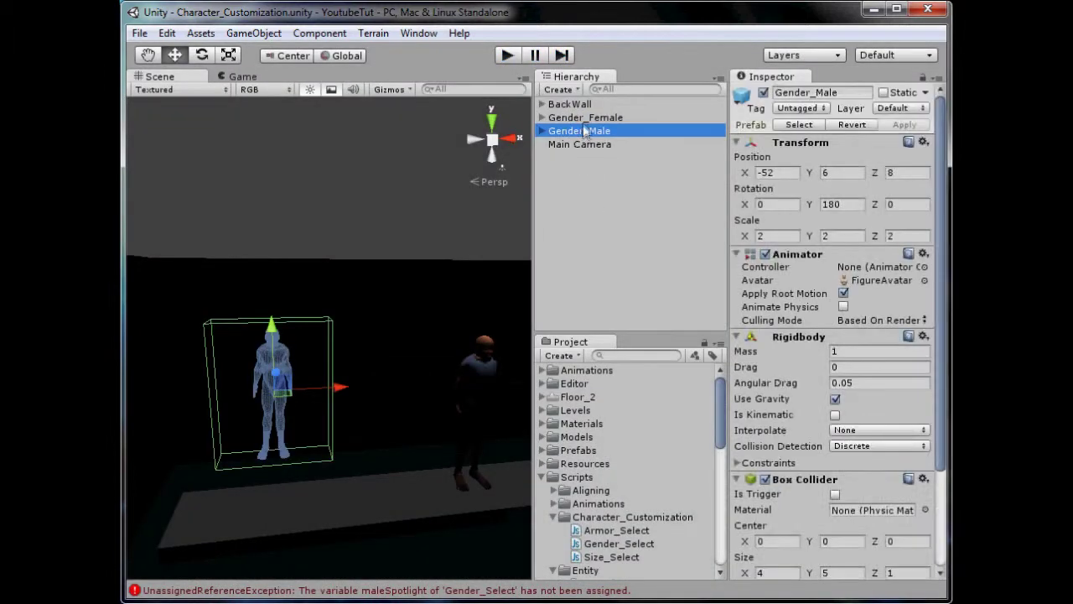
{"action": "scroll", "coordinate": [842, 251], "scroll_direction": "down", "scroll_amount": 3}
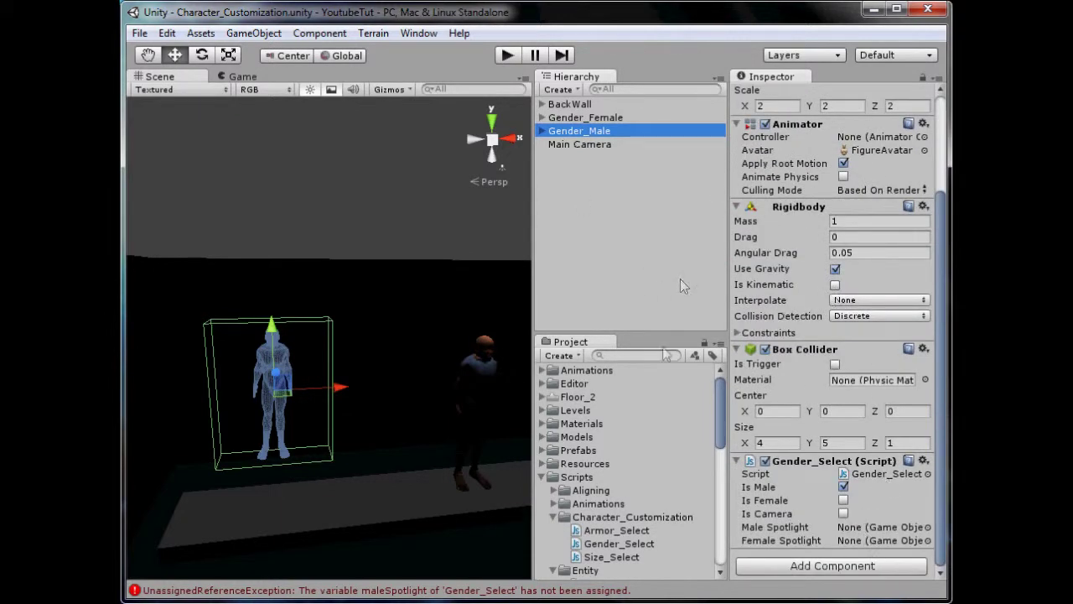
{"action": "left_click", "coordinate": [542, 132]}
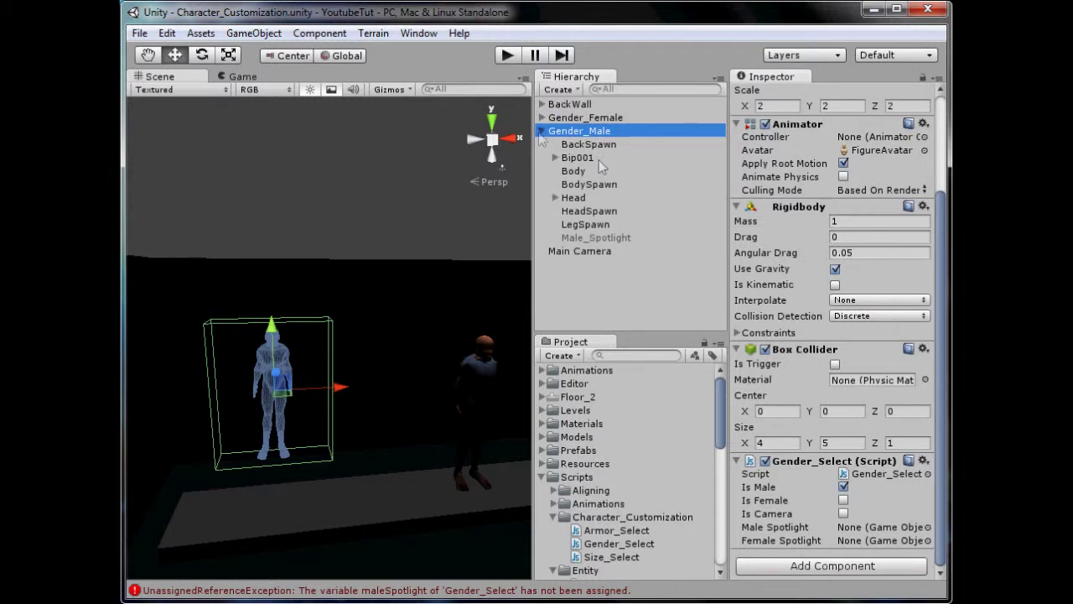
{"action": "left_click_drag", "start_coordinate": [611, 243], "coordinate": [872, 526]}
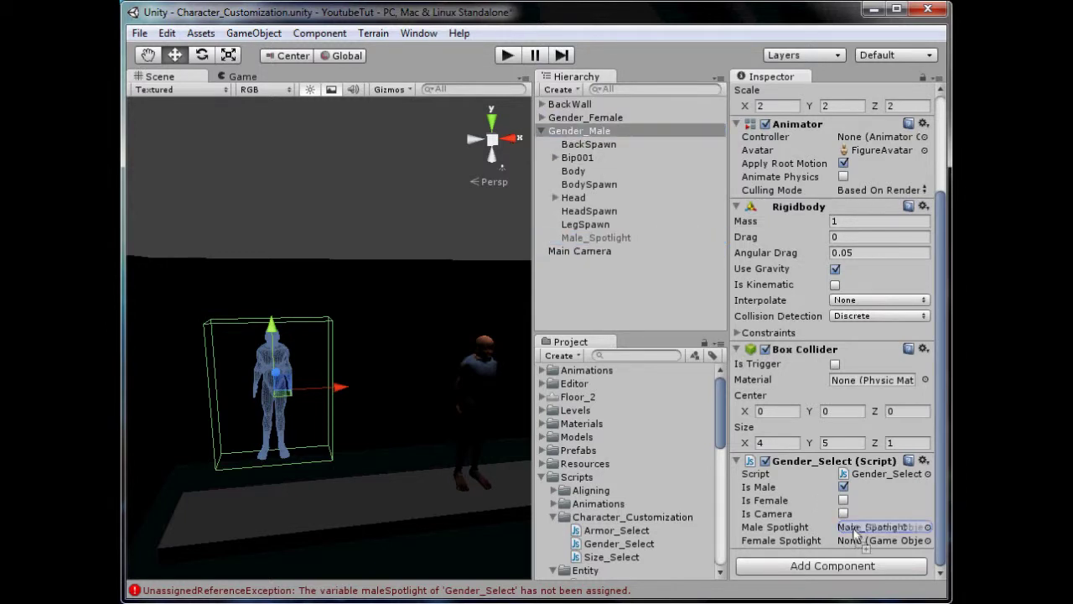
{"action": "left_click", "coordinate": [541, 131]}
{"action": "left_click", "coordinate": [542, 118]}
{"action": "left_click_drag", "start_coordinate": [603, 185], "coordinate": [864, 541]}
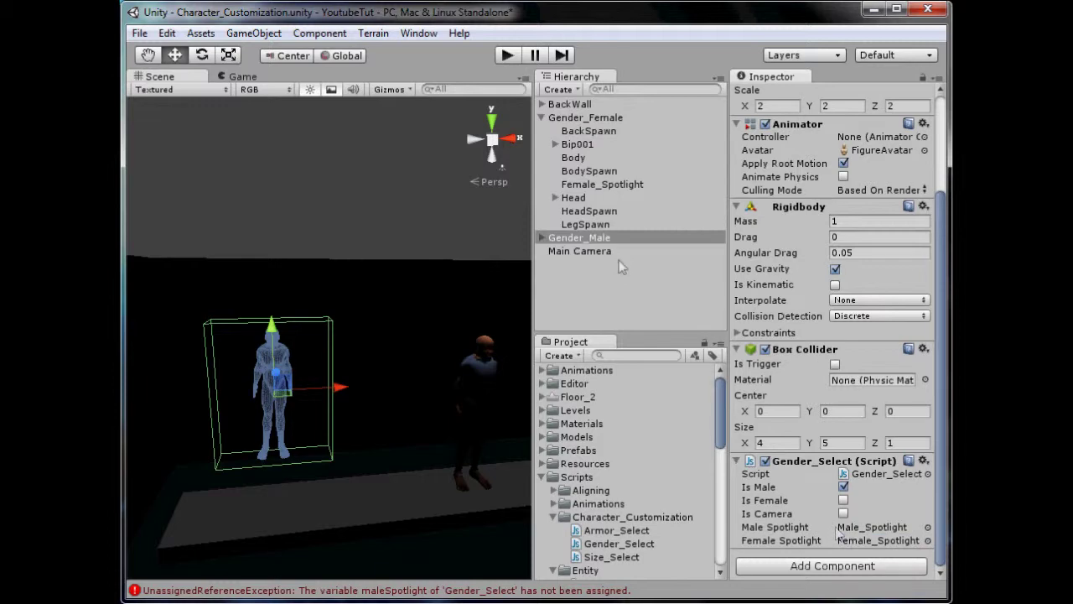
{"action": "left_click", "coordinate": [542, 117]}
Step: Assign Female_Spotlight and Male_Spotlight to the matching Gender_Select script slots of Gender_Female
{"action": "left_click", "coordinate": [580, 106]}
{"action": "left_click", "coordinate": [572, 118]}
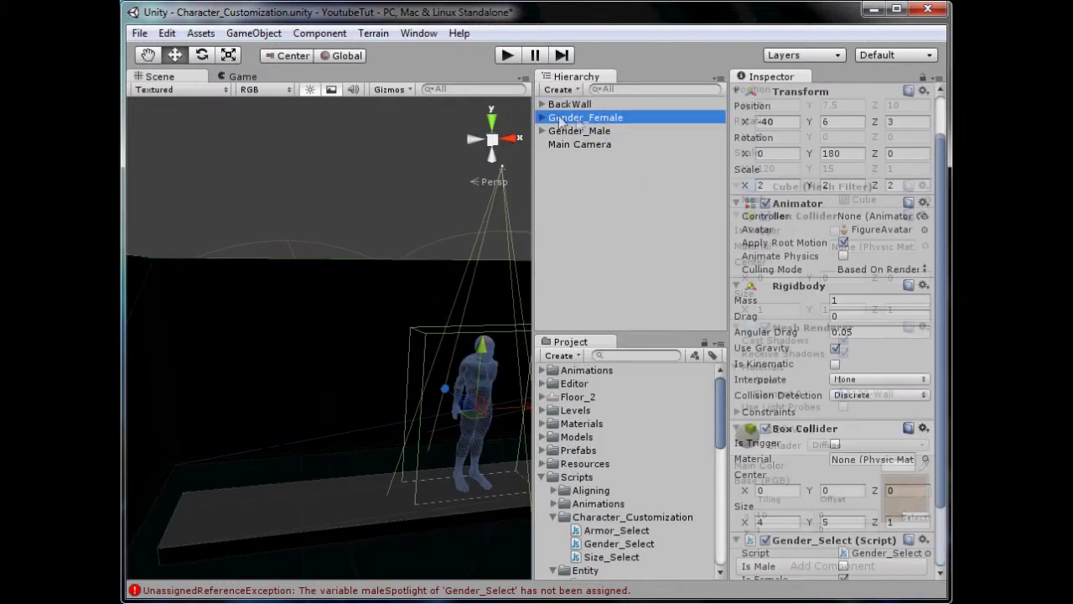
{"action": "left_click", "coordinate": [541, 117]}
{"action": "scroll", "coordinate": [792, 466], "scroll_direction": "down", "scroll_amount": 3}
{"action": "left_click_drag", "start_coordinate": [615, 184], "coordinate": [877, 541]}
{"action": "left_click", "coordinate": [542, 237]}
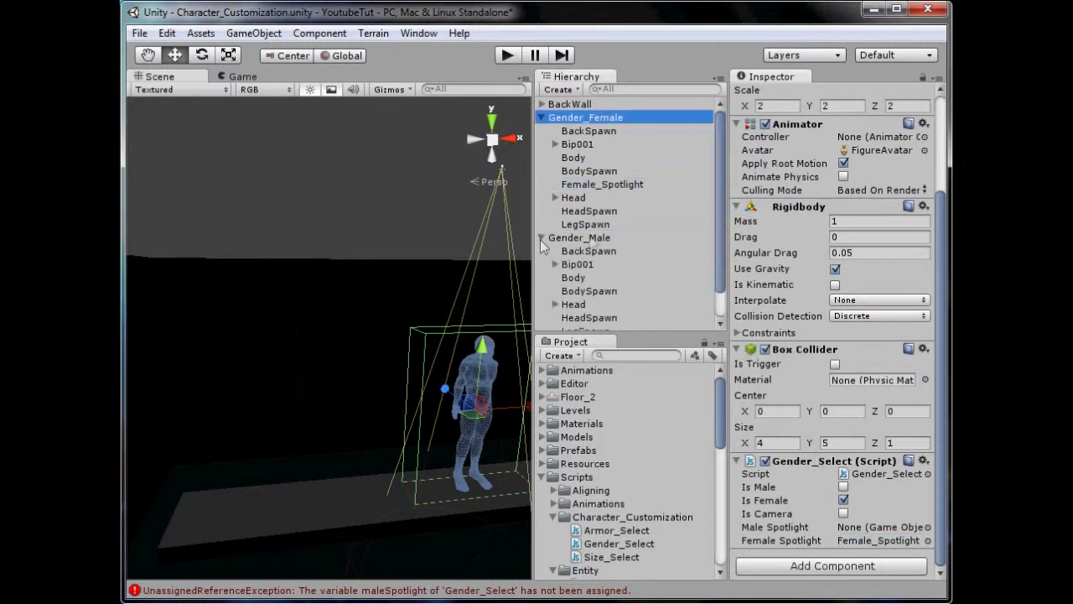
{"action": "scroll", "coordinate": [541, 243], "scroll_direction": "down", "scroll_amount": 2}
{"action": "left_click_drag", "start_coordinate": [597, 312], "coordinate": [849, 532]}
Step: Play the scene, alternate between the male and female characters to check their spotlights, and continue to the size selection
{"action": "left_click", "coordinate": [507, 55]}
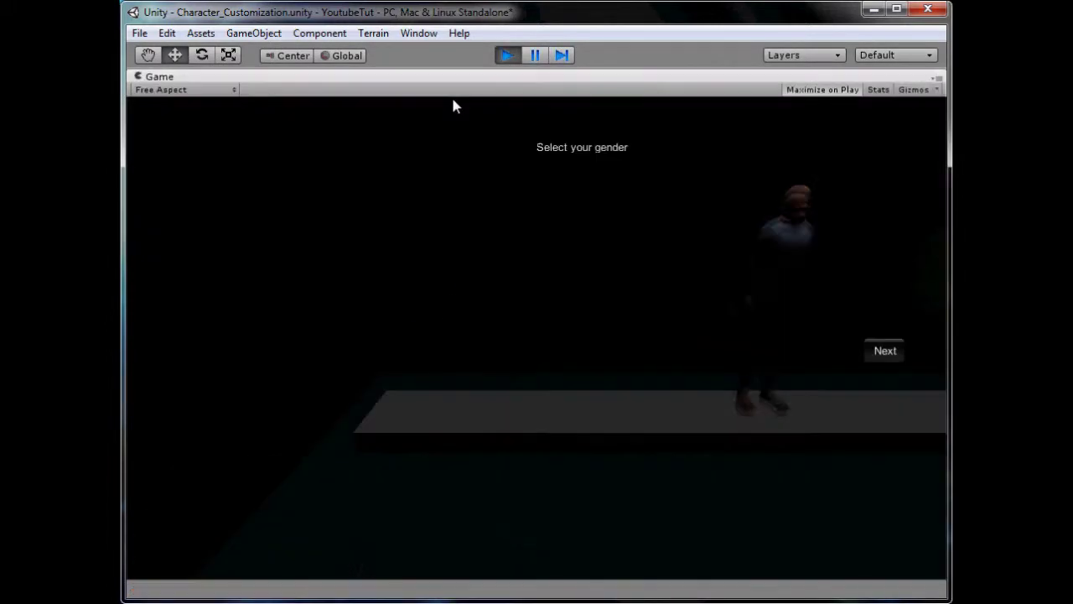
{"action": "left_click", "coordinate": [497, 245]}
{"action": "left_click", "coordinate": [729, 273]}
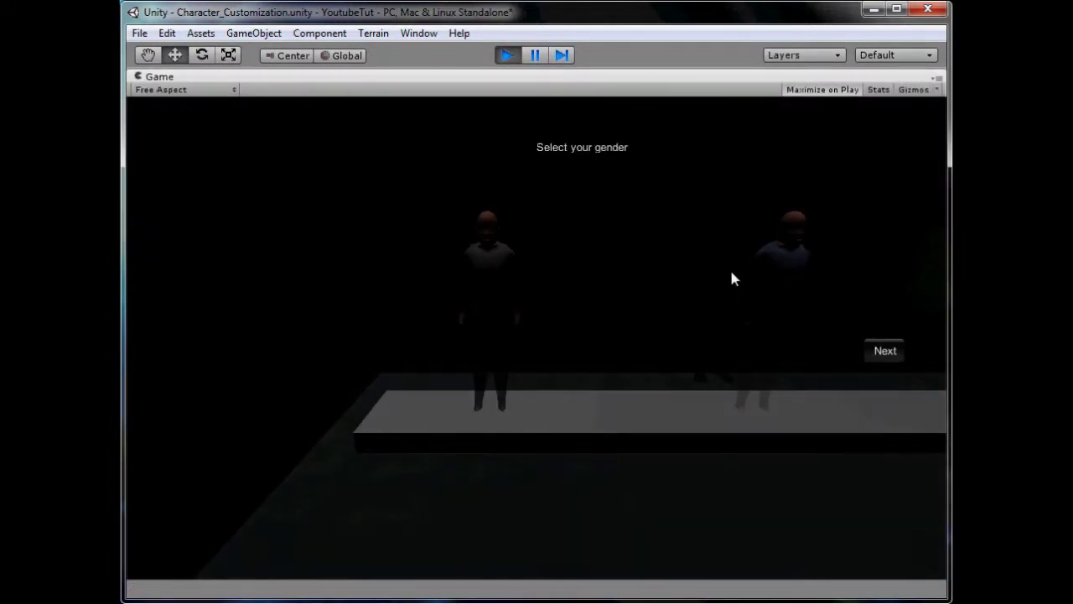
{"action": "left_click", "coordinate": [488, 289]}
{"action": "left_click", "coordinate": [746, 298]}
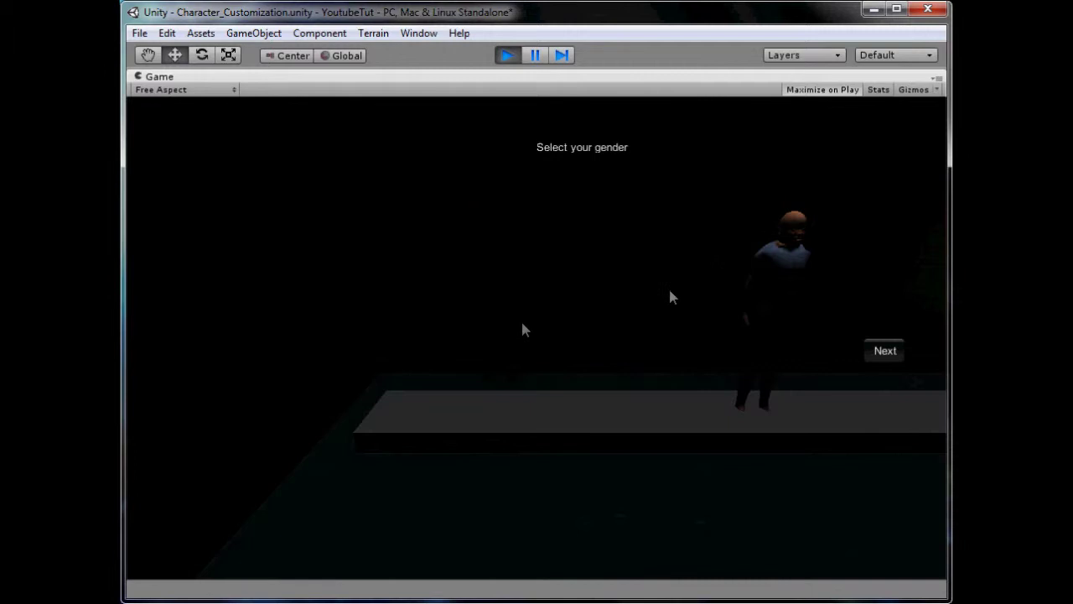
{"action": "left_click", "coordinate": [506, 290]}
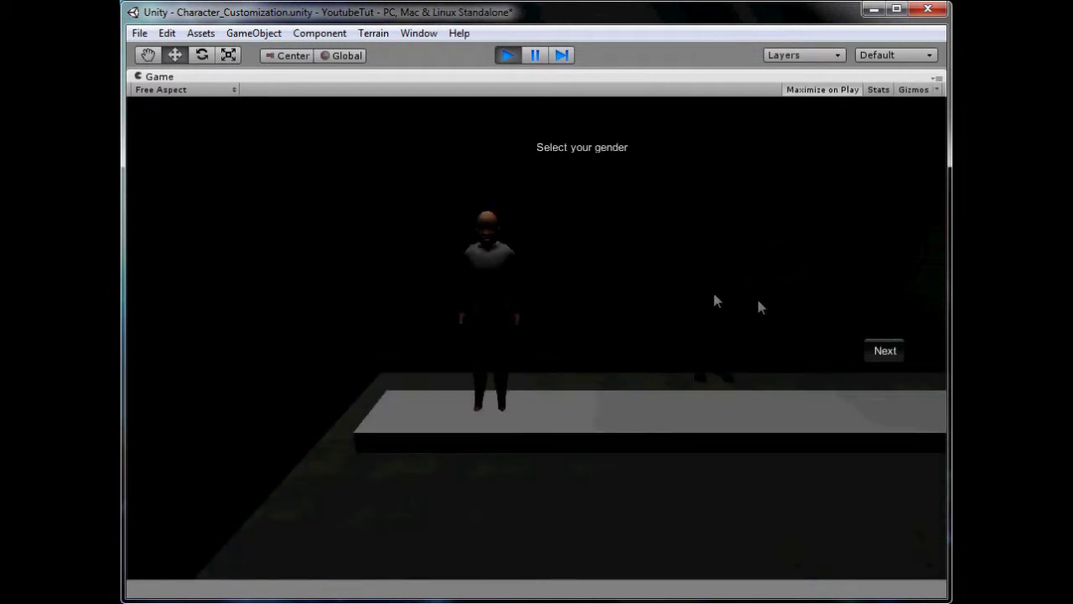
{"action": "left_click", "coordinate": [744, 297]}
{"action": "left_click", "coordinate": [517, 275]}
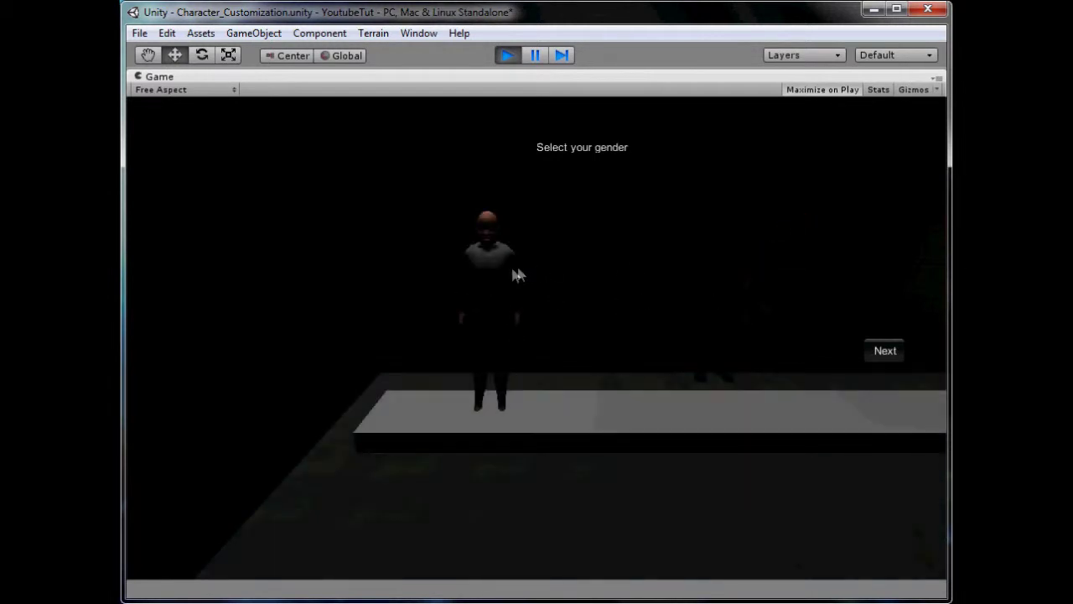
{"action": "left_click", "coordinate": [718, 283]}
{"action": "left_click", "coordinate": [885, 351]}
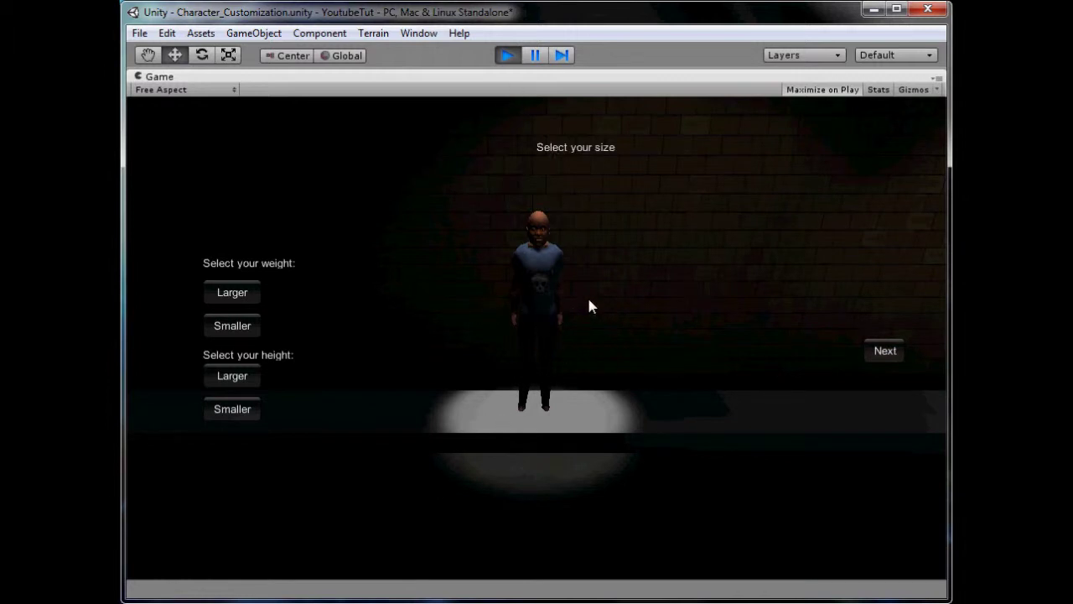
Step: Stop the scene and deactivate the first and fourth Spotlight objects under BackWall
{"action": "left_click", "coordinate": [506, 56]}
{"action": "middle_click_drag", "start_coordinate": [352, 224], "coordinate": [147, 240]}
{"action": "middle_click_drag", "start_coordinate": [400, 333], "coordinate": [240, 236]}
{"action": "left_click_drag", "start_coordinate": [166, 174], "coordinate": [489, 344]}
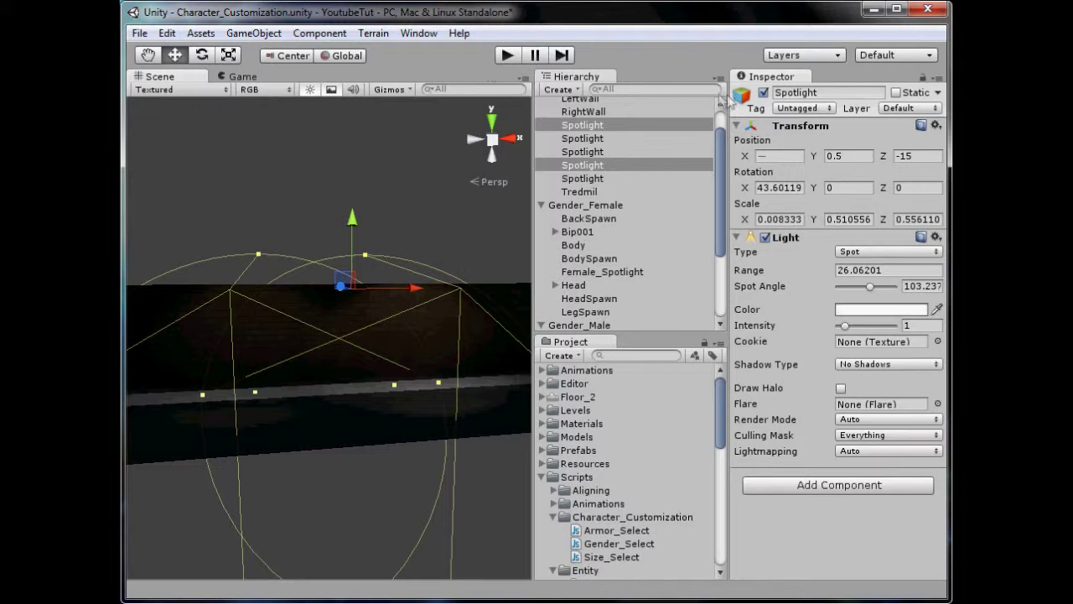
{"action": "left_click", "coordinate": [763, 92]}
Step: Play the scene again, alternate between the characters, and continue to the size selection with the male character
{"action": "left_click", "coordinate": [506, 55]}
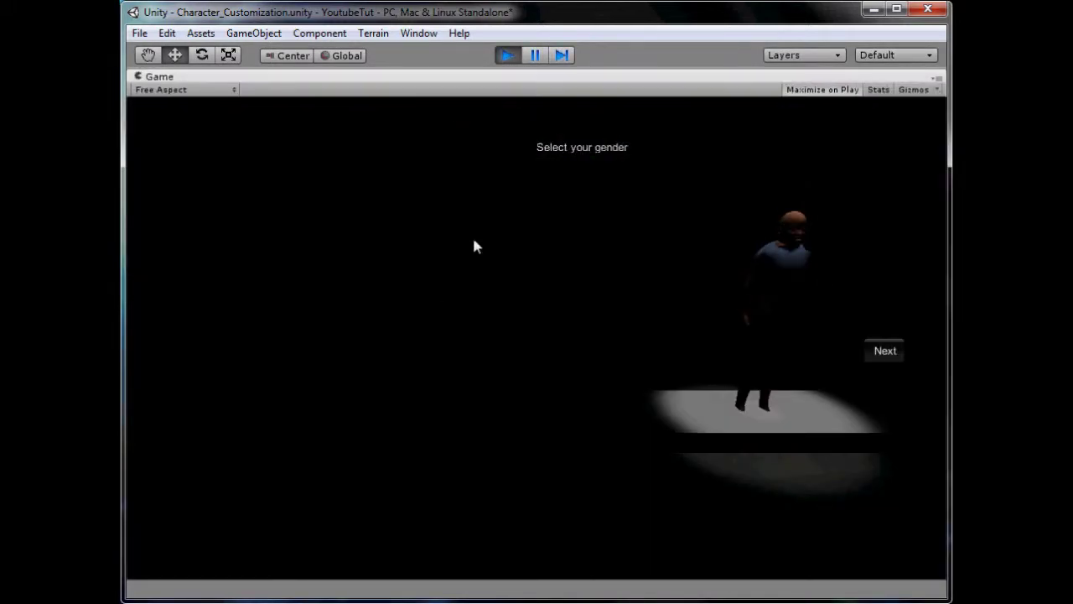
{"action": "left_click", "coordinate": [484, 254]}
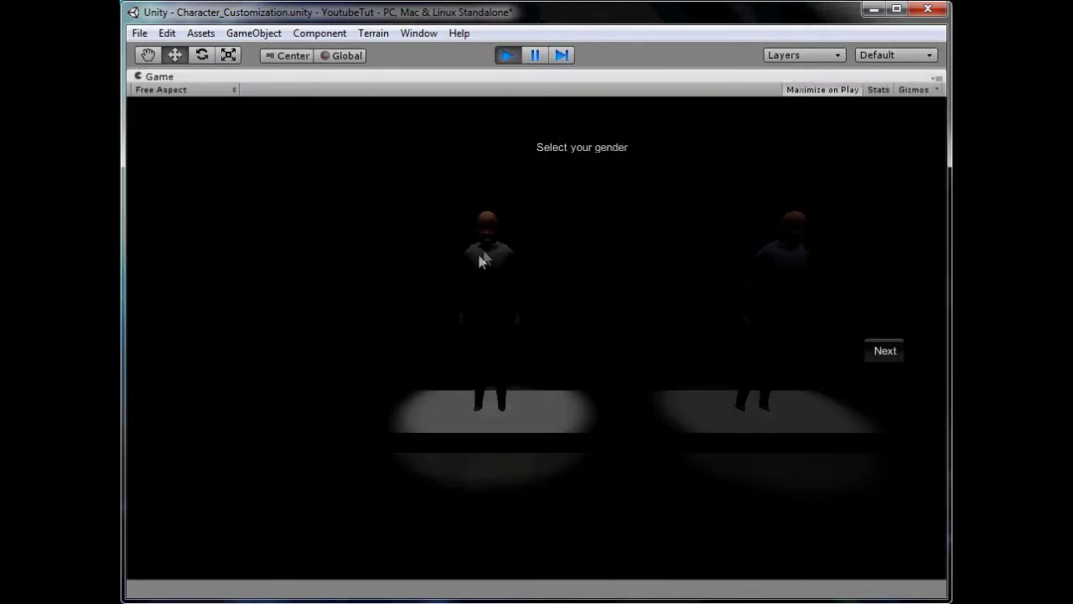
{"action": "left_click", "coordinate": [787, 310]}
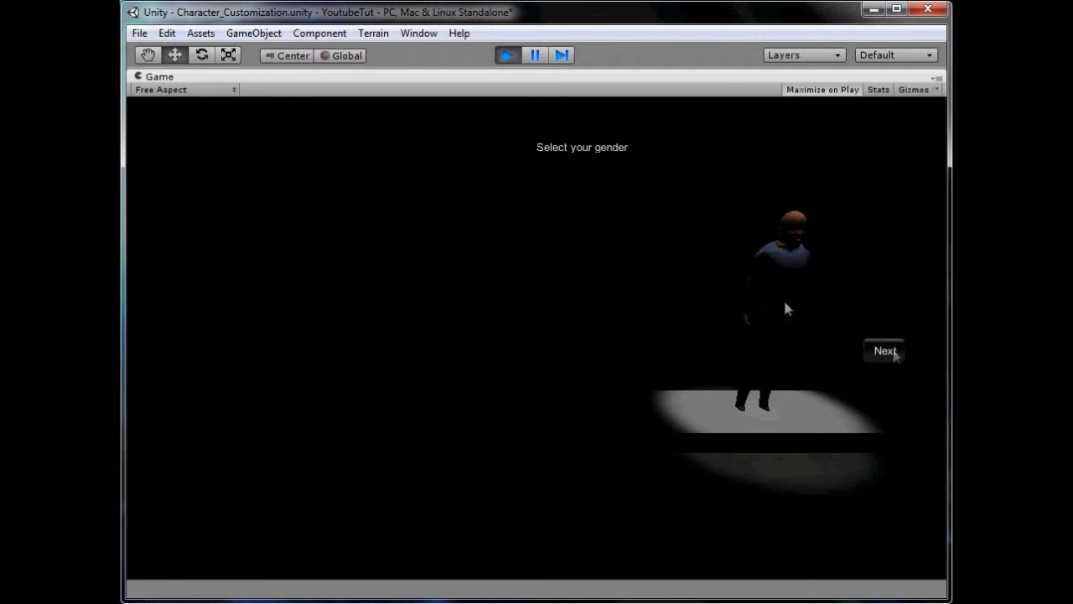
{"action": "left_click", "coordinate": [444, 264]}
{"action": "left_click", "coordinate": [887, 352]}
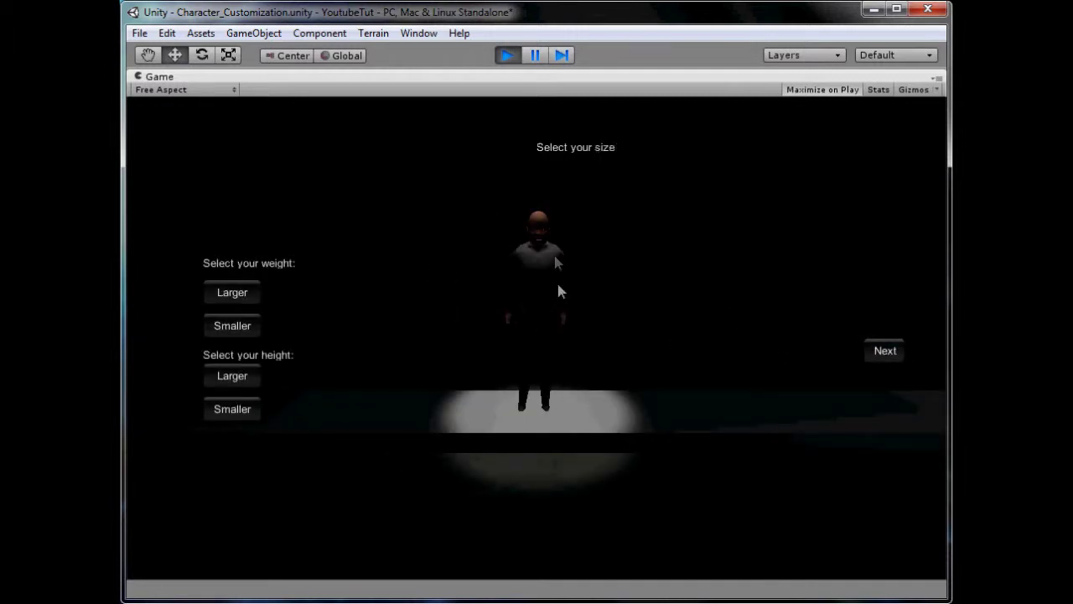
Step: Continue through the size and style selection to check the lighting on each screen, and stop the scene
{"action": "left_click", "coordinate": [882, 359]}
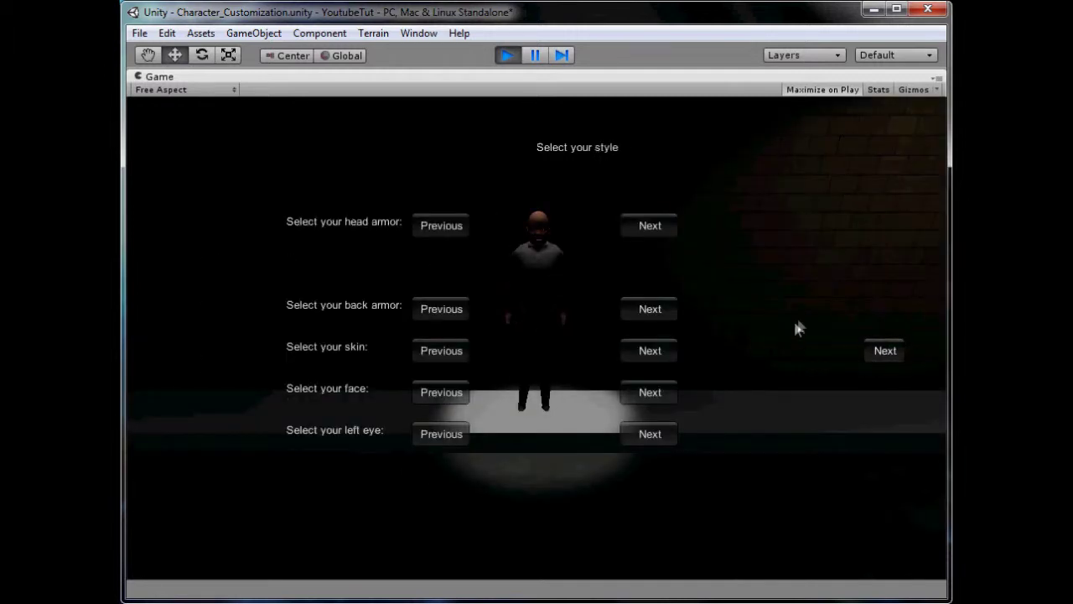
{"action": "left_click", "coordinate": [872, 352]}
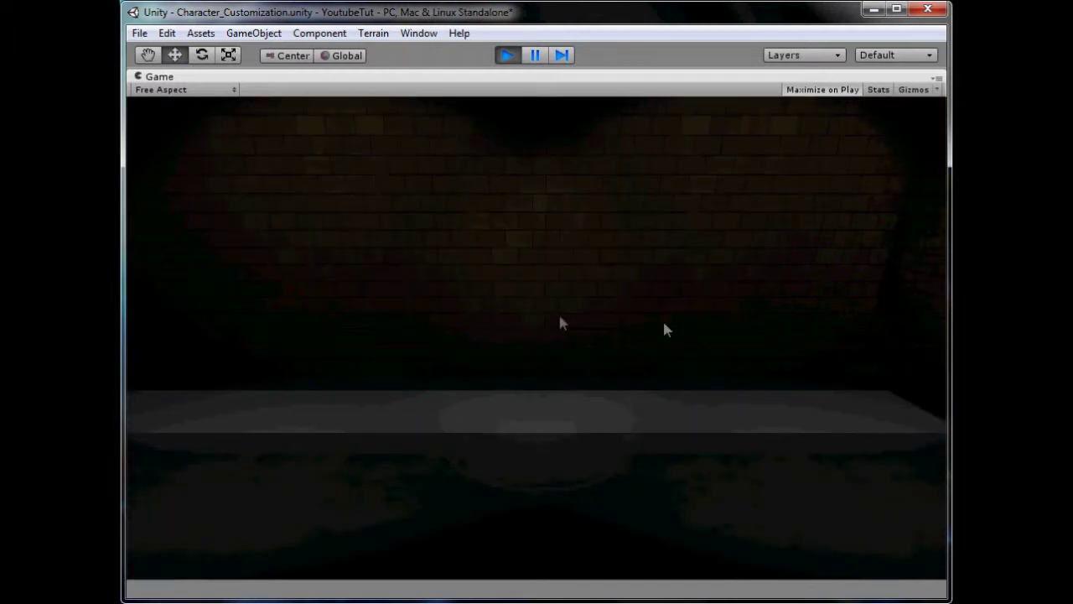
{"action": "left_click", "coordinate": [507, 55]}
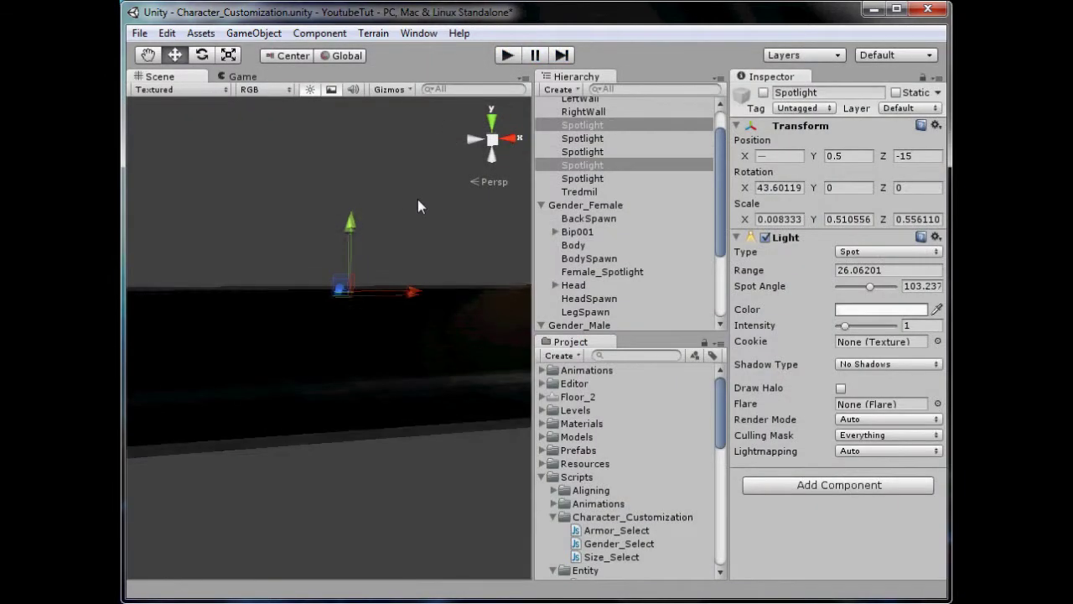
Step: Delete two of the active Spotlight objects under BackWall
{"action": "left_click_drag", "start_coordinate": [495, 334], "coordinate": [590, 376]}
{"action": "key", "text": "Delete"}
{"action": "middle_click_drag", "start_coordinate": [275, 377], "coordinate": [368, 388]}
{"action": "scroll", "coordinate": [456, 396], "scroll_direction": "down", "scroll_amount": 4}
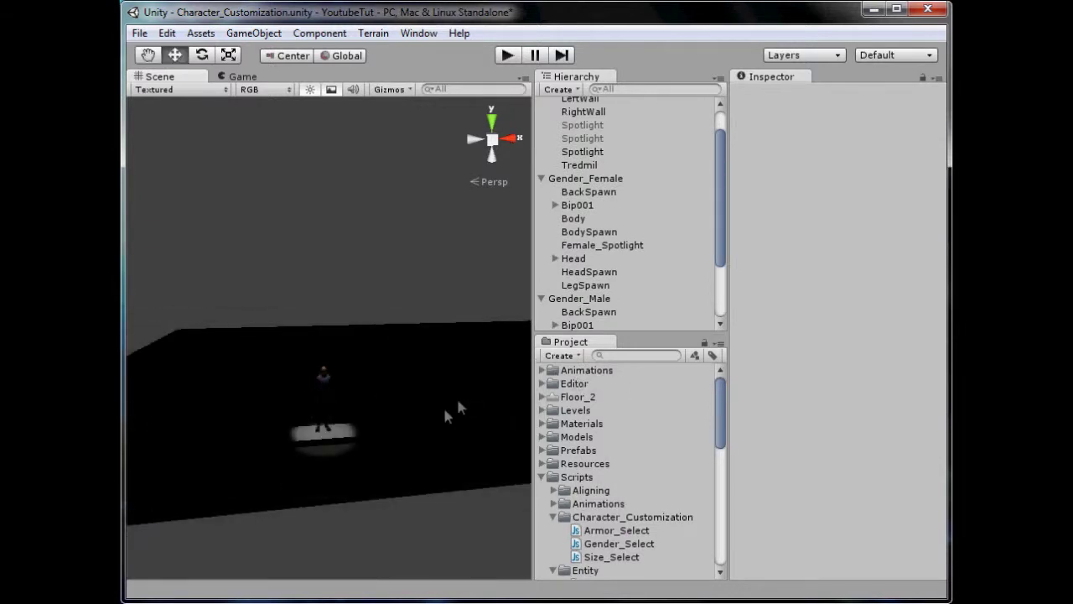
Step: Delete the two inactive Spotlight objects under BackWall, and undo the last deletion
{"action": "middle_click_drag", "start_coordinate": [445, 413], "coordinate": [327, 449]}
{"action": "scroll", "coordinate": [589, 195], "scroll_direction": "up", "scroll_amount": 2}
{"action": "left_click", "coordinate": [592, 156]}
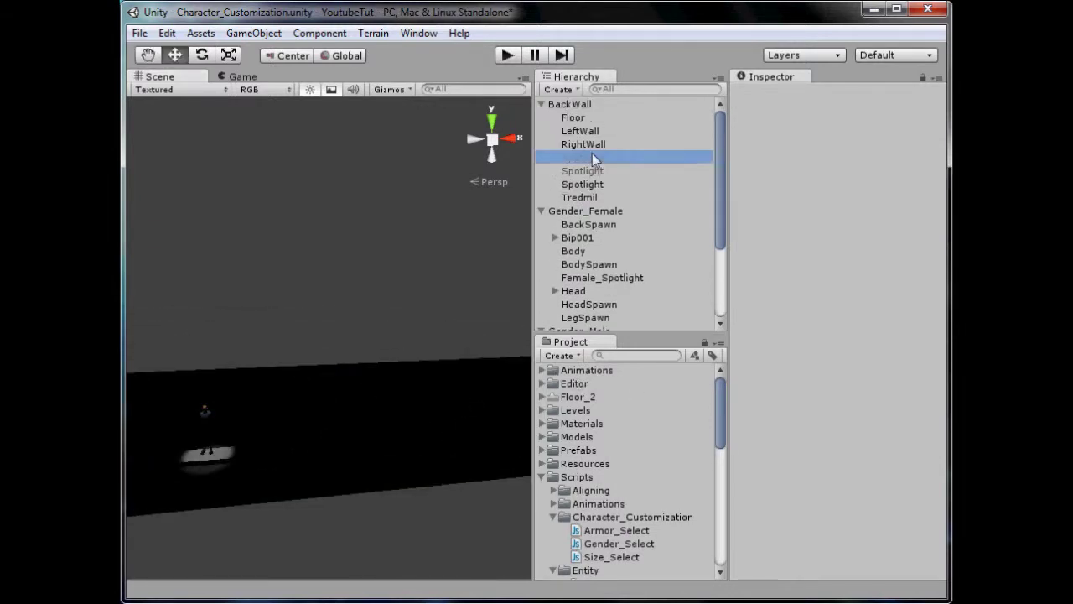
{"action": "left_click", "coordinate": [589, 171], "text": "shift"}
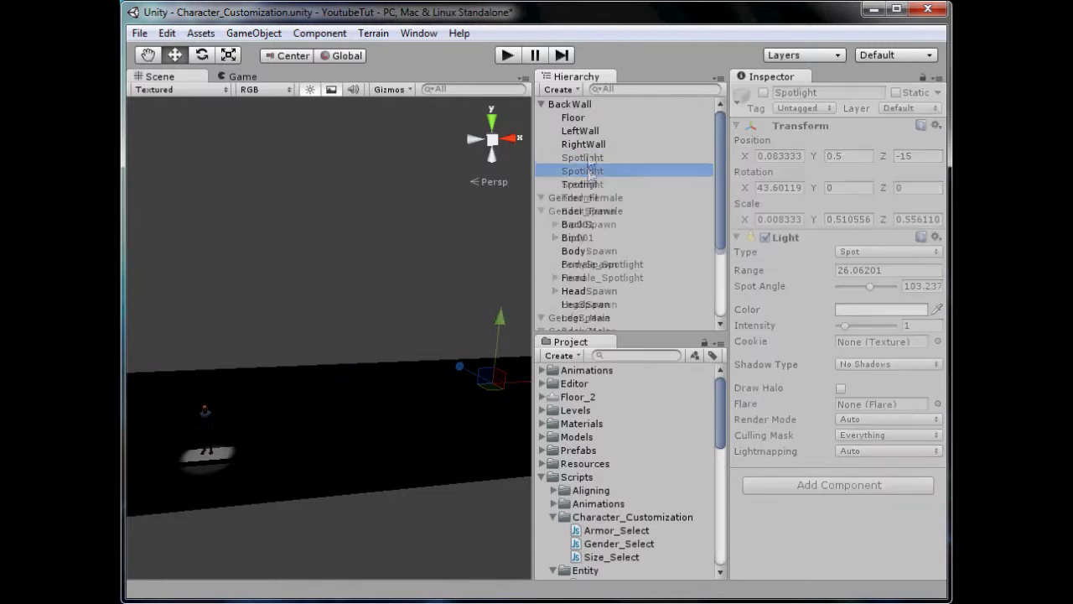
{"action": "key", "text": "Delete"}
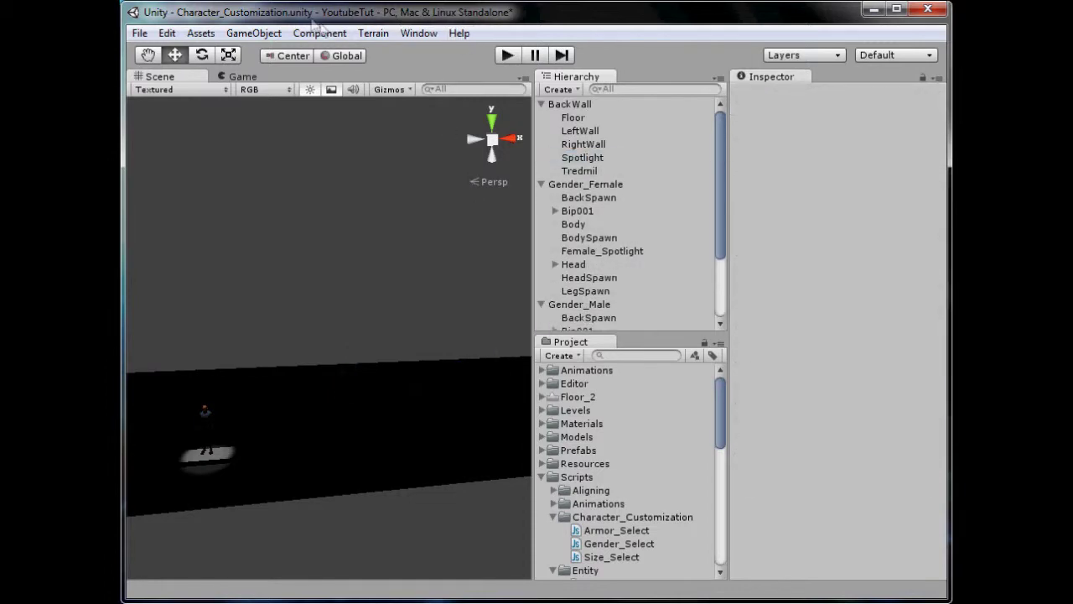
{"action": "key", "text": "ctrl+z"}
Step: Compare the two Spotlight objects left under BackWall and delete the active one
{"action": "left_click", "coordinate": [588, 147]}
{"action": "left_click", "coordinate": [592, 157]}
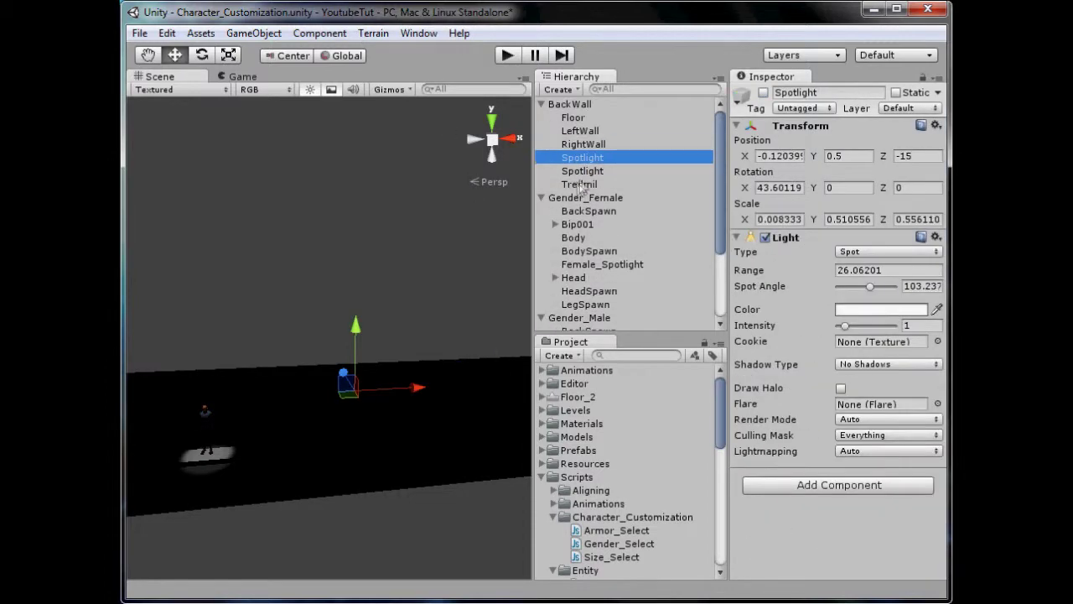
{"action": "left_click", "coordinate": [584, 171]}
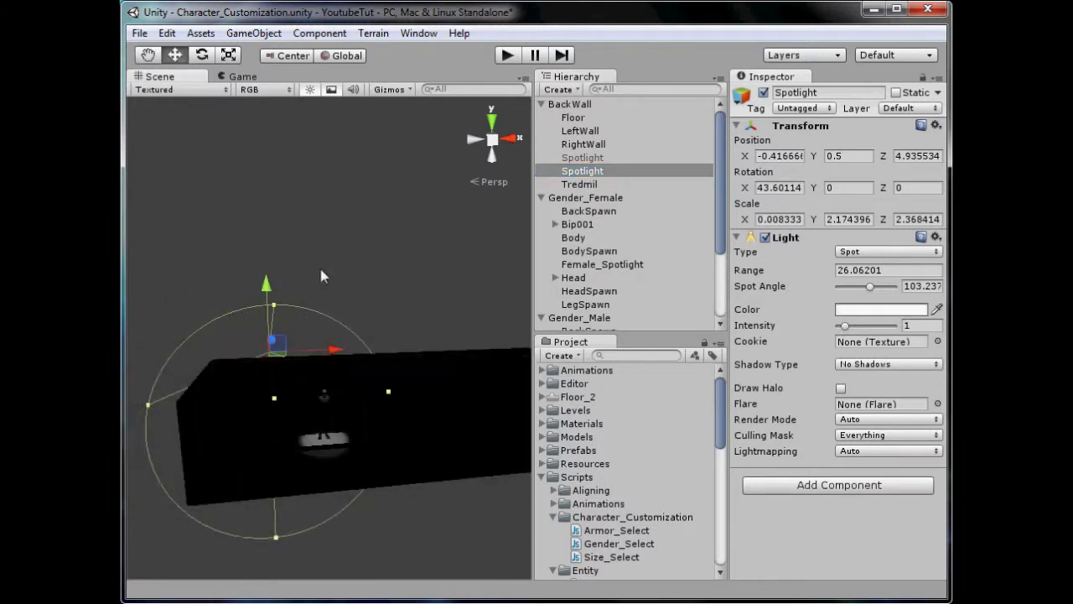
{"action": "key", "text": "Delete"}
Step: Activate the remaining Spotlight under BackWall and move it away from the wall to about Y 2.17, Z -65.93
{"action": "left_click", "coordinate": [583, 158]}
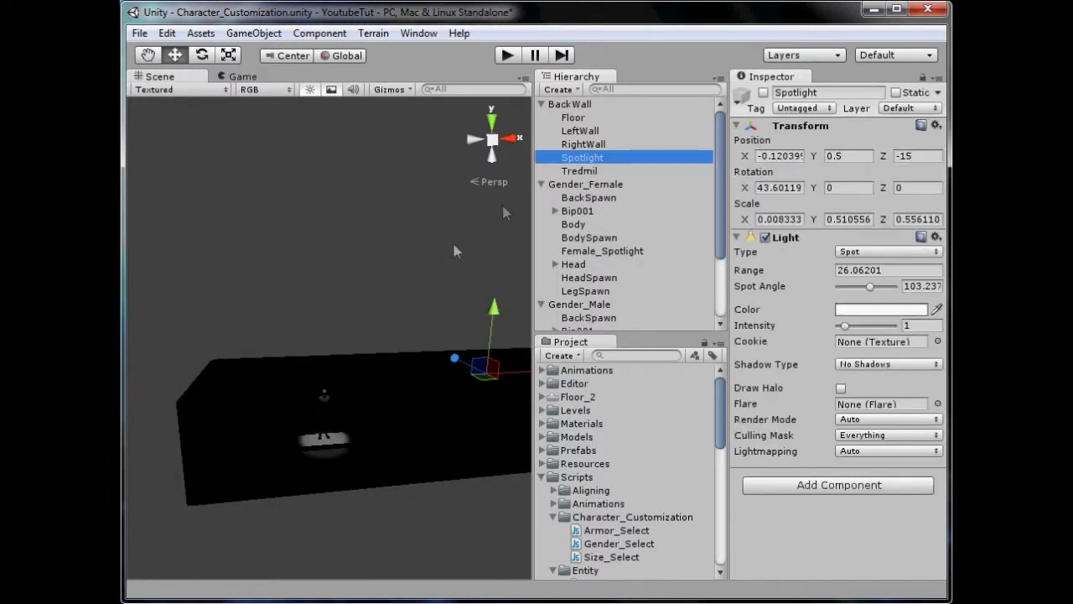
{"action": "key", "text": "f"}
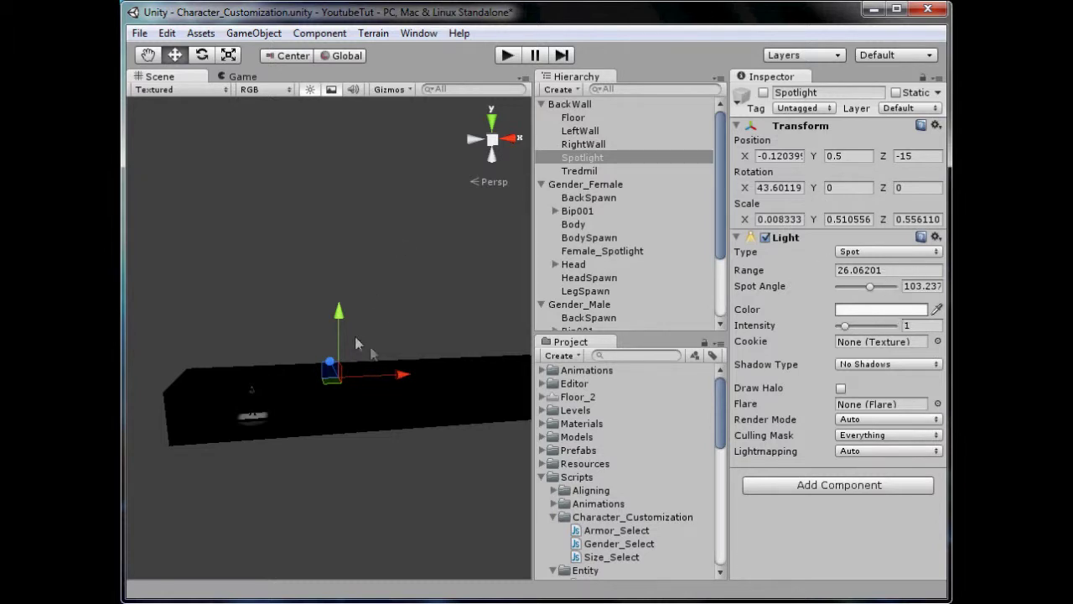
{"action": "left_click_drag", "start_coordinate": [328, 421], "coordinate": [369, 418], "text": "alt"}
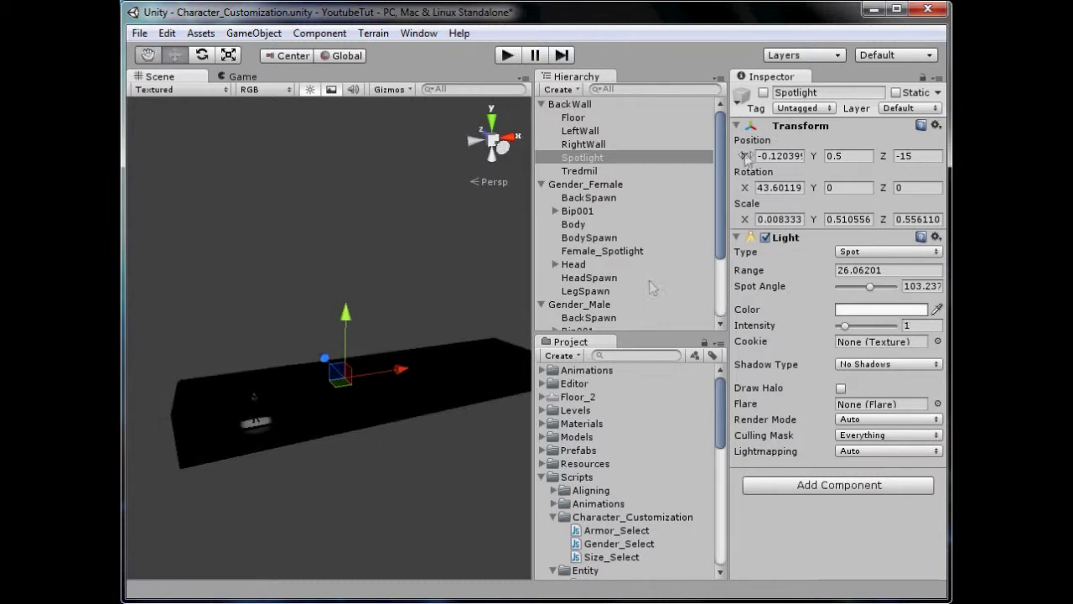
{"action": "left_click_drag", "start_coordinate": [342, 362], "coordinate": [445, 363]}
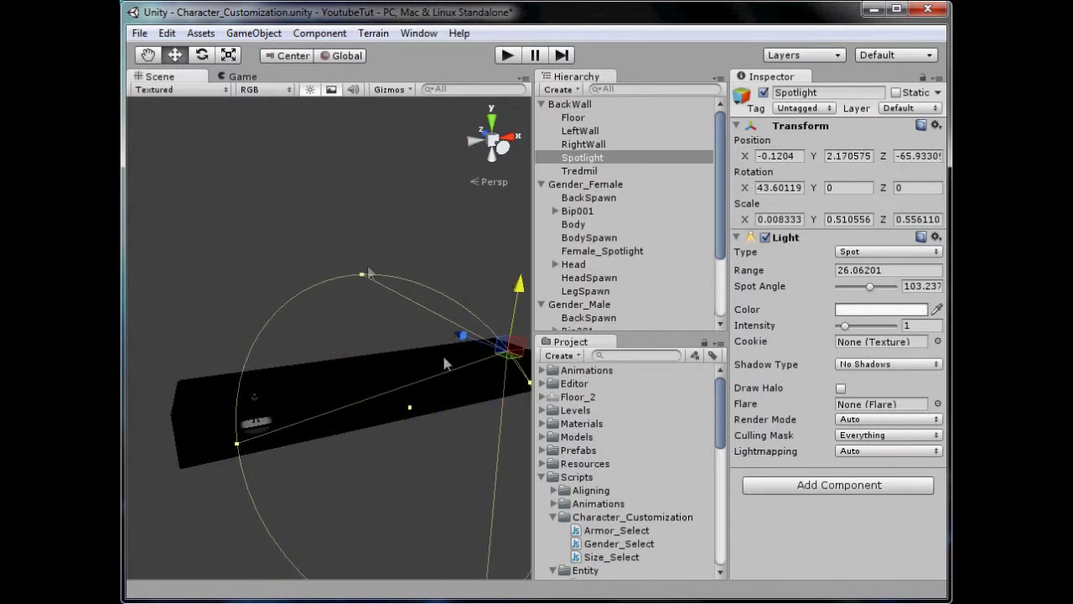
Step: Reduce the BackWall Spotlight's spot angle to about 98.7 and set its range to 100
{"action": "left_click_drag", "start_coordinate": [363, 275], "coordinate": [366, 284]}
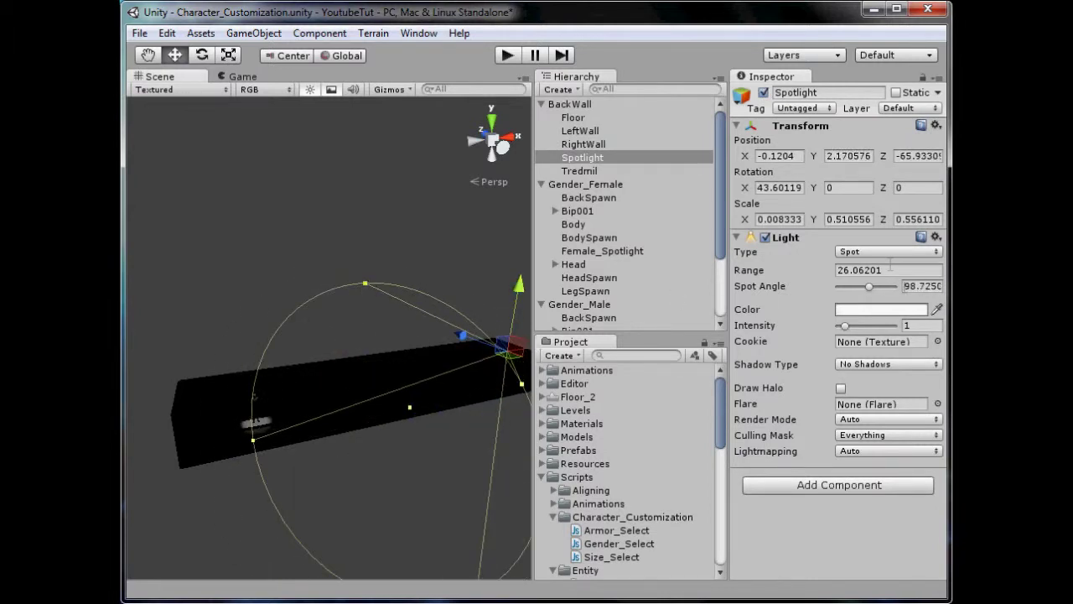
{"action": "left_click", "coordinate": [837, 269]}
{"action": "type", "text": "100"}
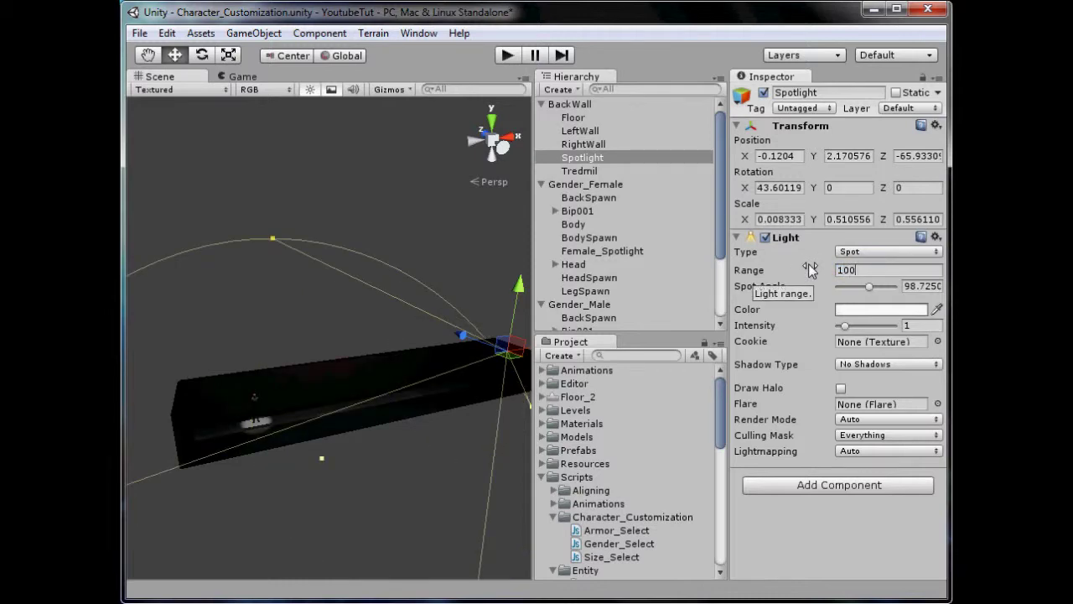
{"action": "left_click", "coordinate": [445, 202]}
Step: Play the scene, make the male character's weight larger, and continue to the style selection
{"action": "left_click", "coordinate": [503, 55]}
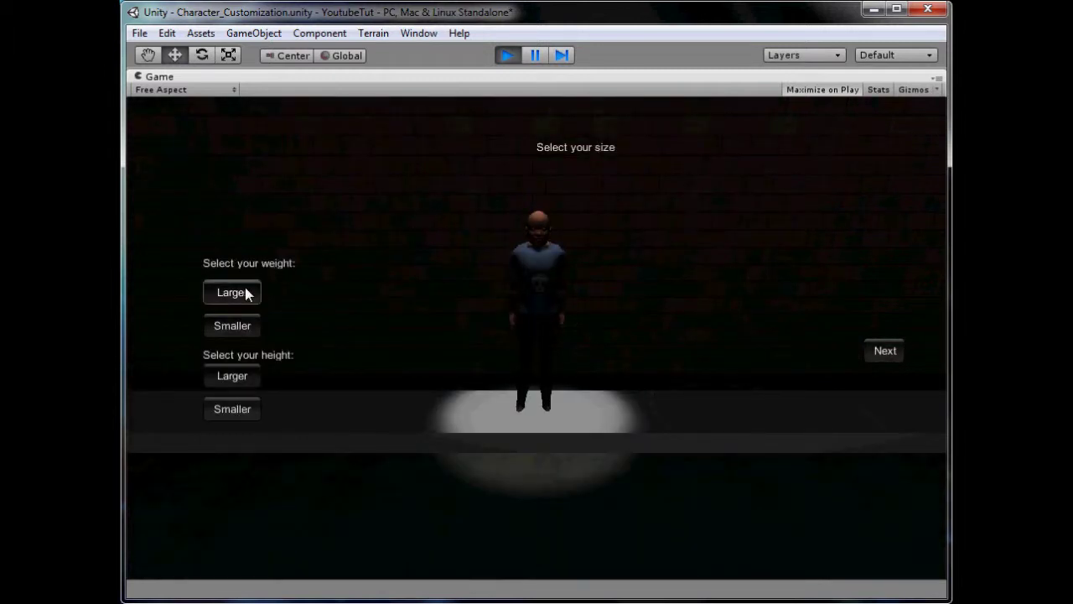
{"action": "left_click", "coordinate": [246, 292]}
{"action": "left_click", "coordinate": [885, 351]}
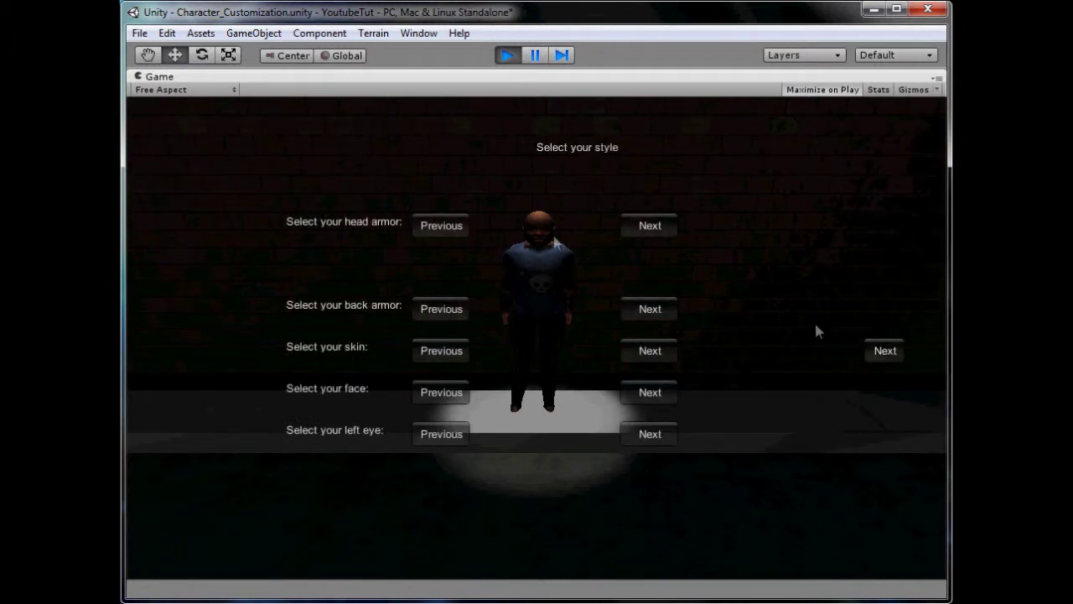
Step: Switch the character to the next head armor, back armor and cape skin, and stop the scene
{"action": "left_click", "coordinate": [634, 227]}
{"action": "left_click", "coordinate": [650, 309]}
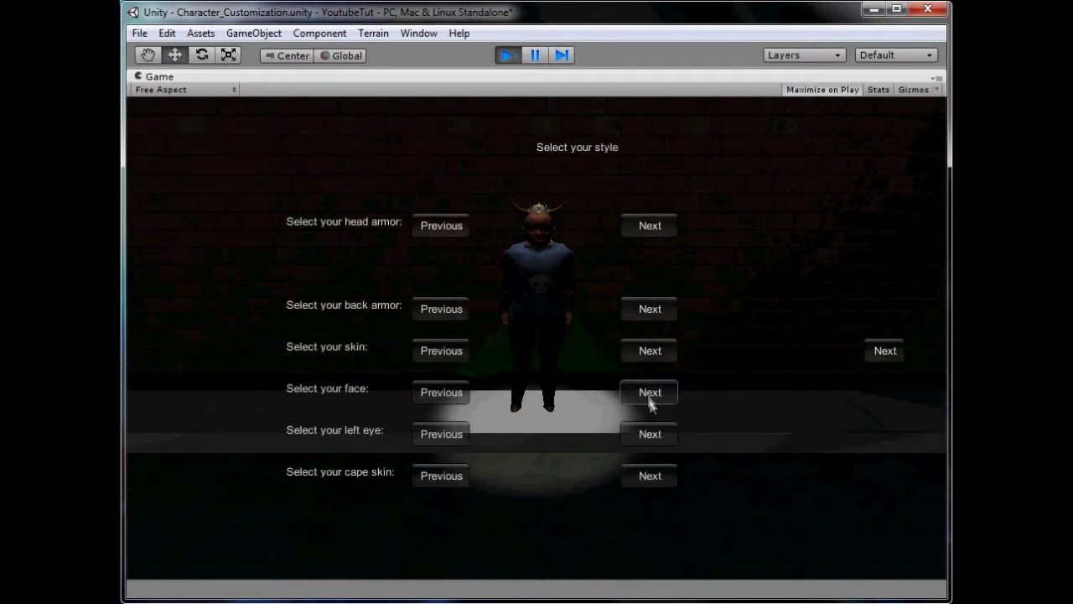
{"action": "left_click", "coordinate": [670, 469]}
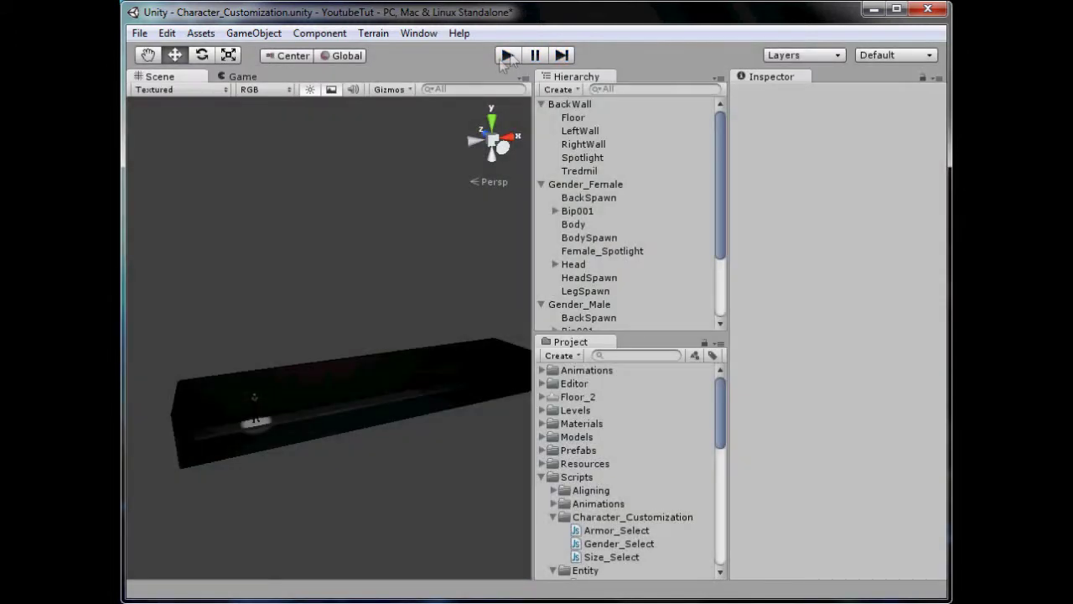
Step: Save the scene and examine the lighting on the character and along the full length of the back wall
{"action": "middle_click_drag", "start_coordinate": [389, 208], "coordinate": [310, 298]}
{"action": "scroll", "coordinate": [343, 230], "scroll_direction": "up", "scroll_amount": 10}
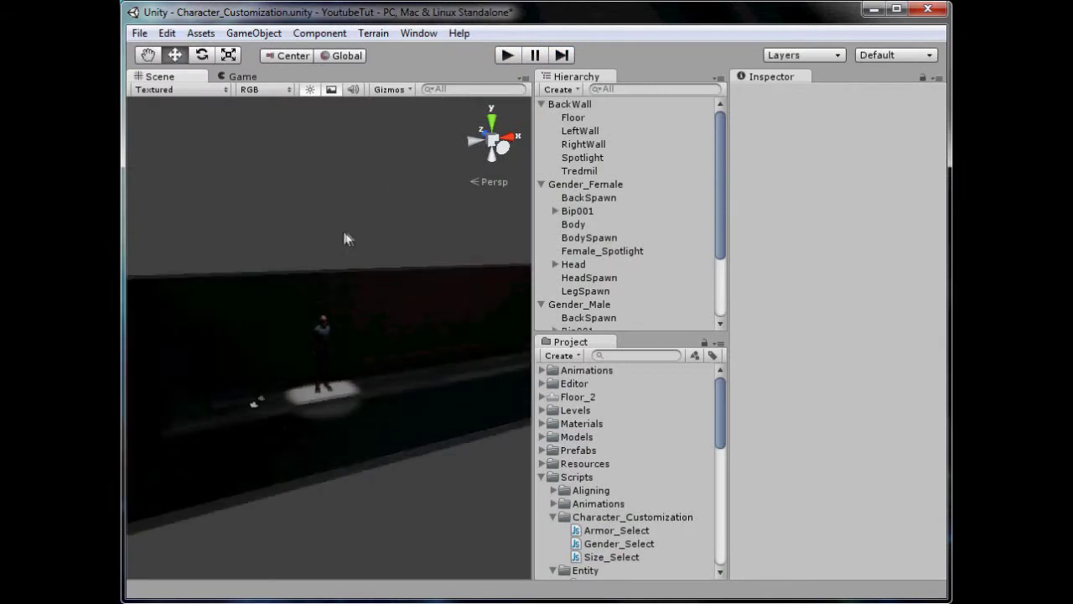
{"action": "scroll", "coordinate": [325, 252], "scroll_direction": "down", "scroll_amount": 6}
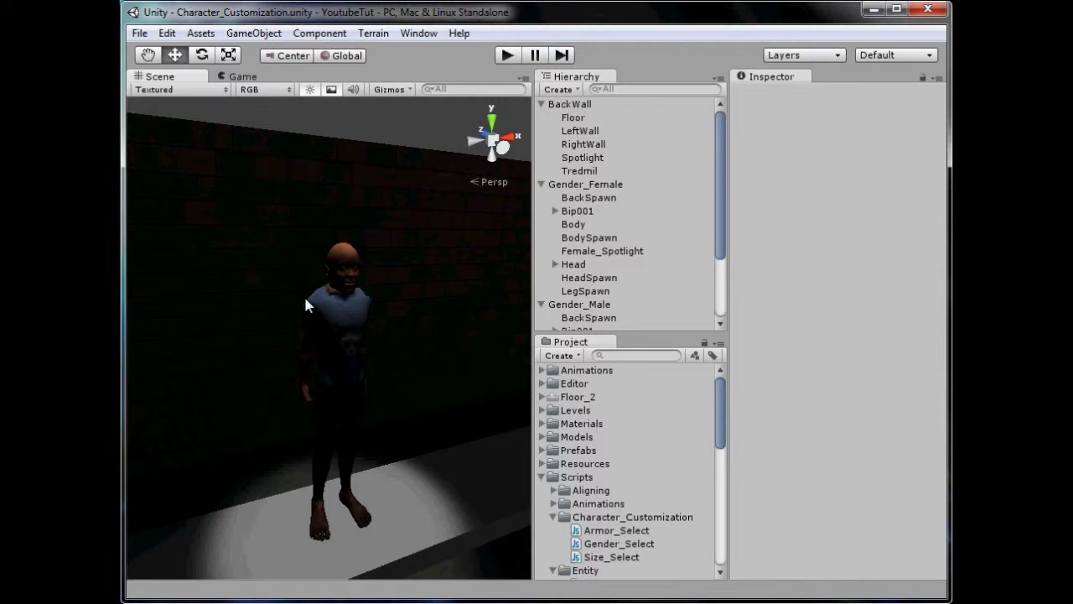
{"action": "scroll", "coordinate": [303, 293], "scroll_direction": "down", "scroll_amount": 3}
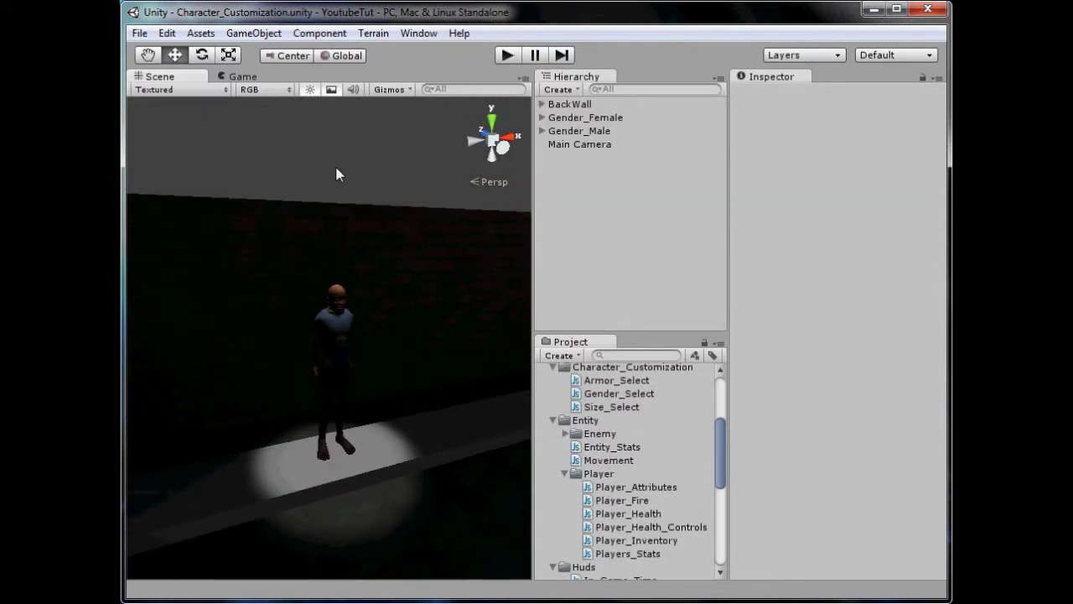
{"action": "scroll", "coordinate": [304, 293], "scroll_direction": "down", "scroll_amount": 4}
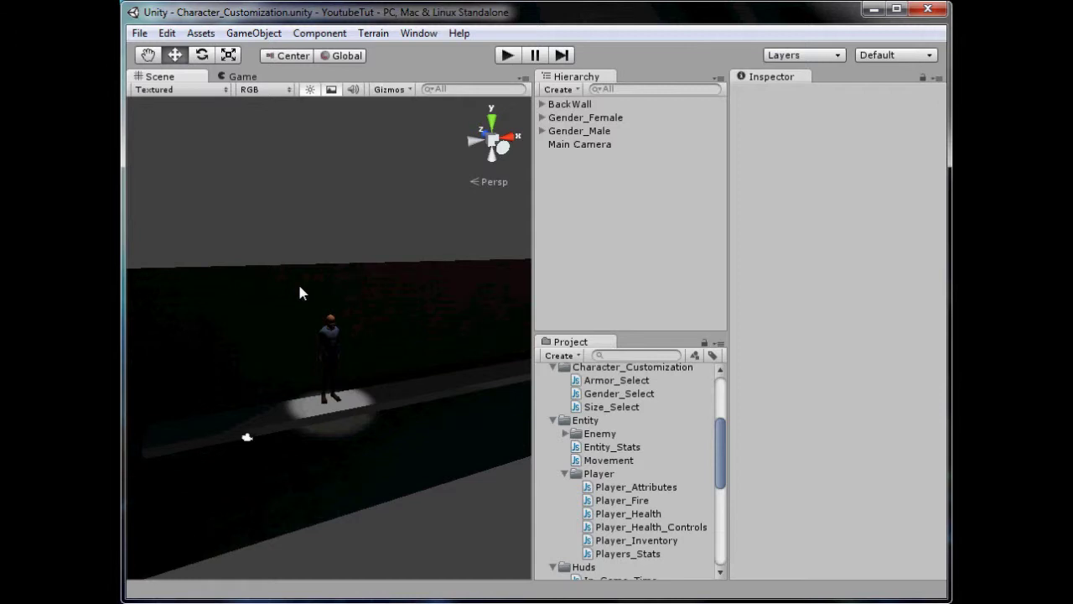
{"action": "middle_click_drag", "start_coordinate": [378, 321], "coordinate": [180, 416]}
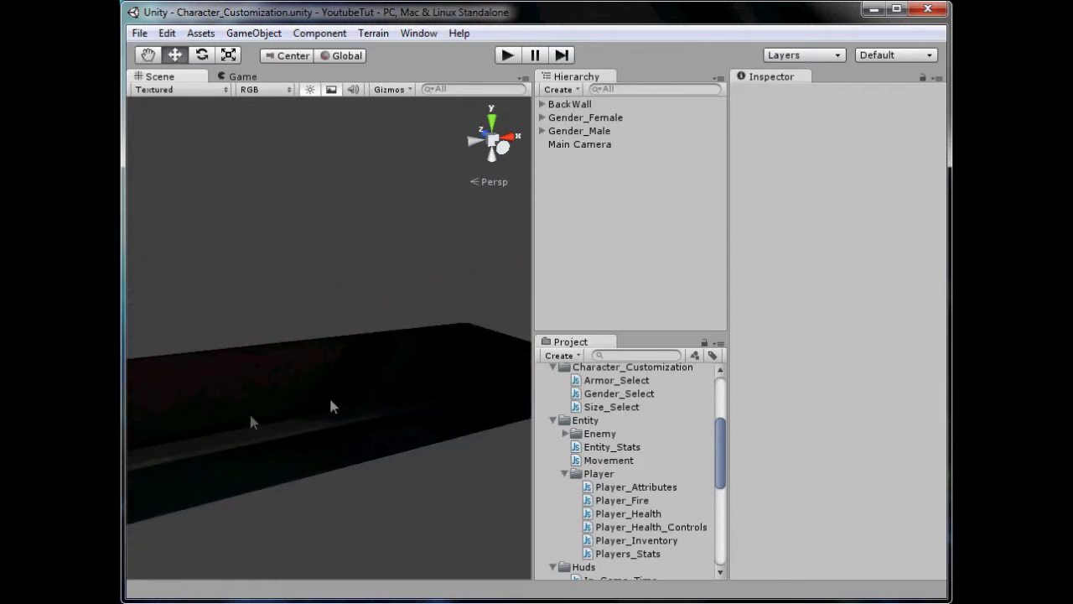
{"action": "middle_click_drag", "start_coordinate": [333, 406], "coordinate": [592, 325]}
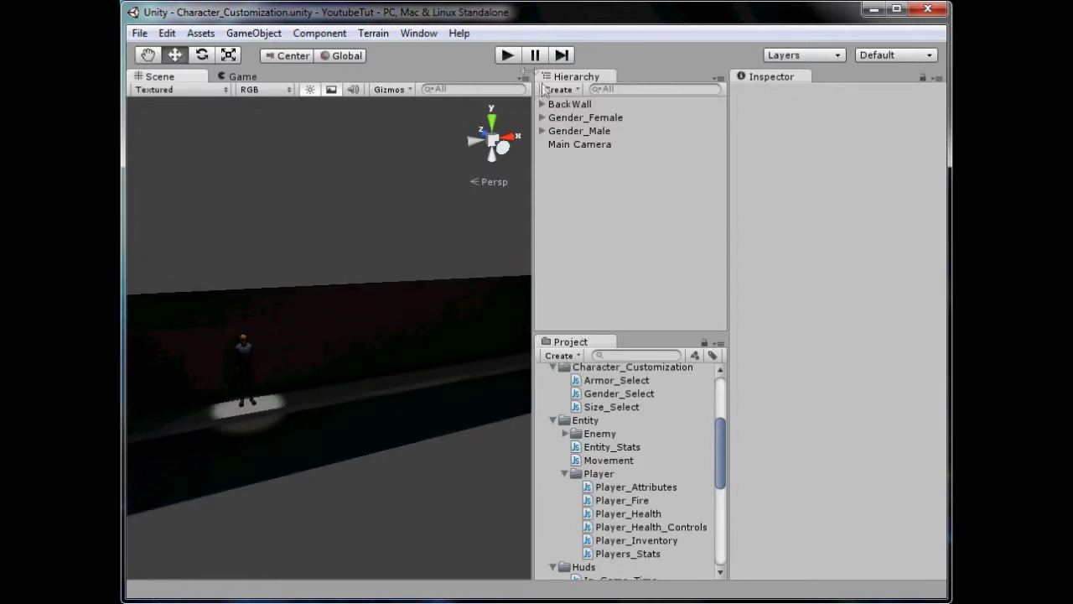
Step: Play the scene again, continue through the gender, size and style selections to check the lighting, and stop it
{"action": "left_click", "coordinate": [513, 58]}
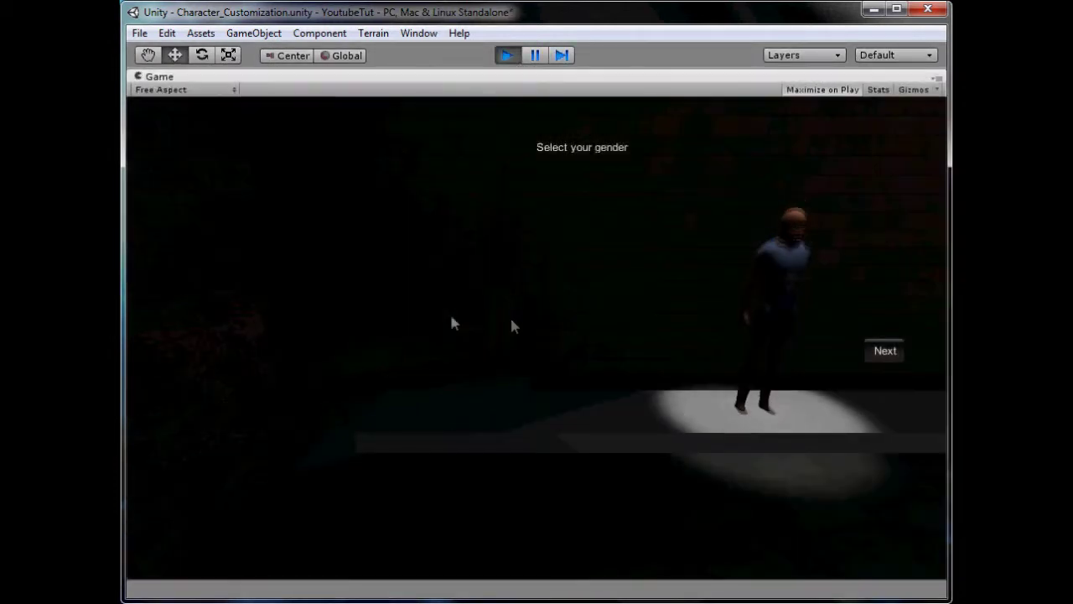
{"action": "left_click", "coordinate": [884, 351]}
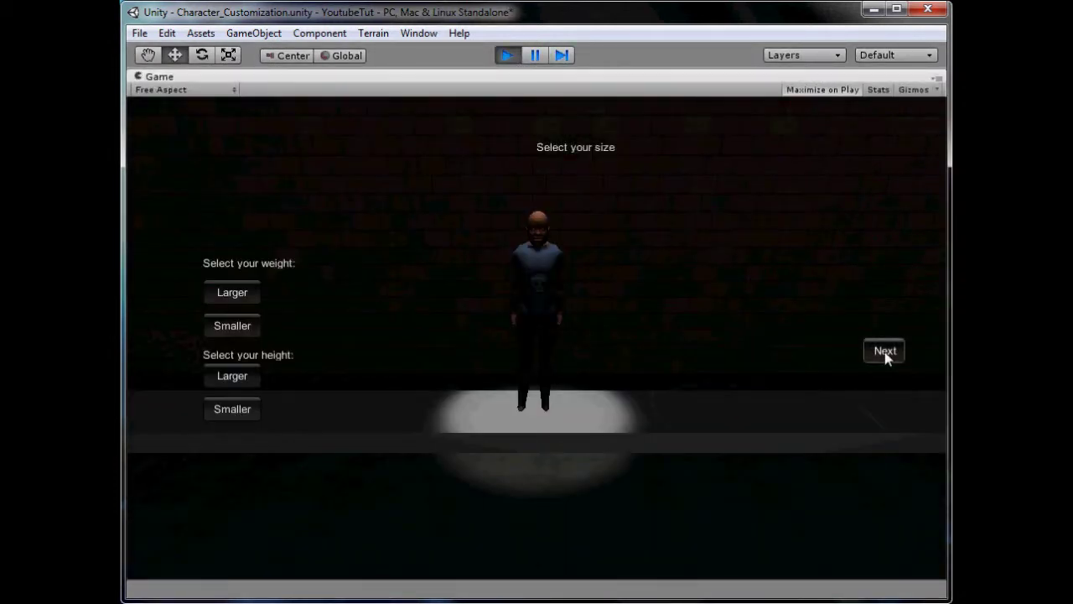
{"action": "left_click", "coordinate": [885, 351]}
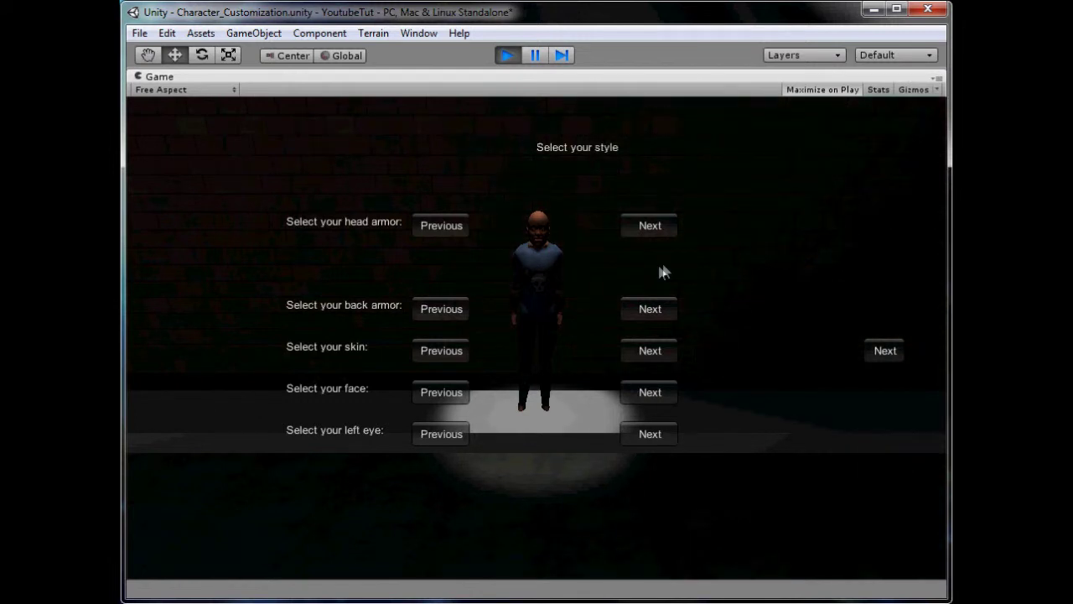
{"action": "left_click", "coordinate": [885, 353]}
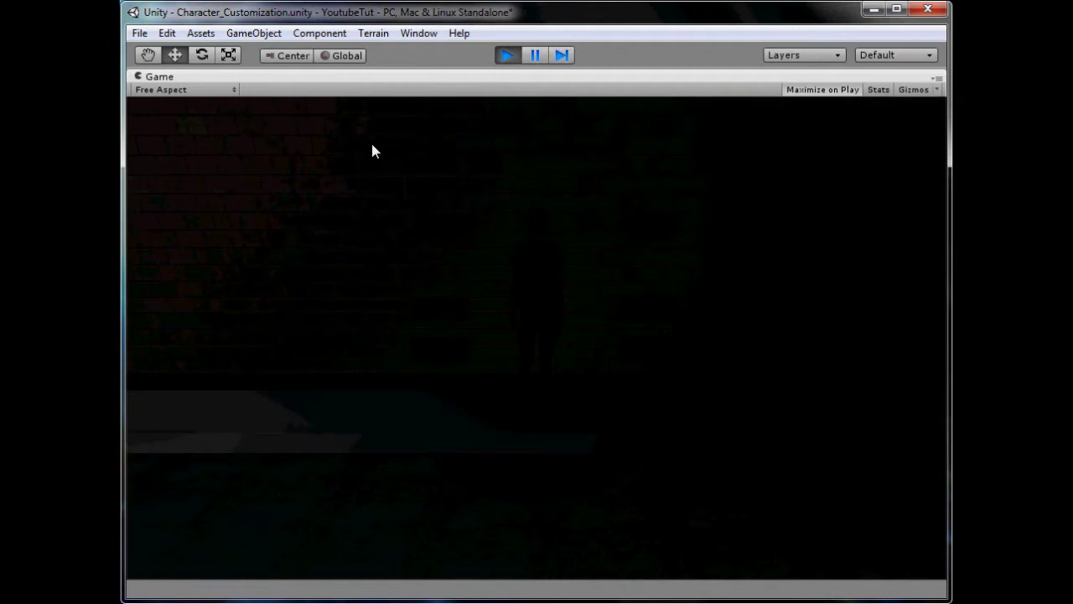
{"action": "left_click", "coordinate": [504, 57]}
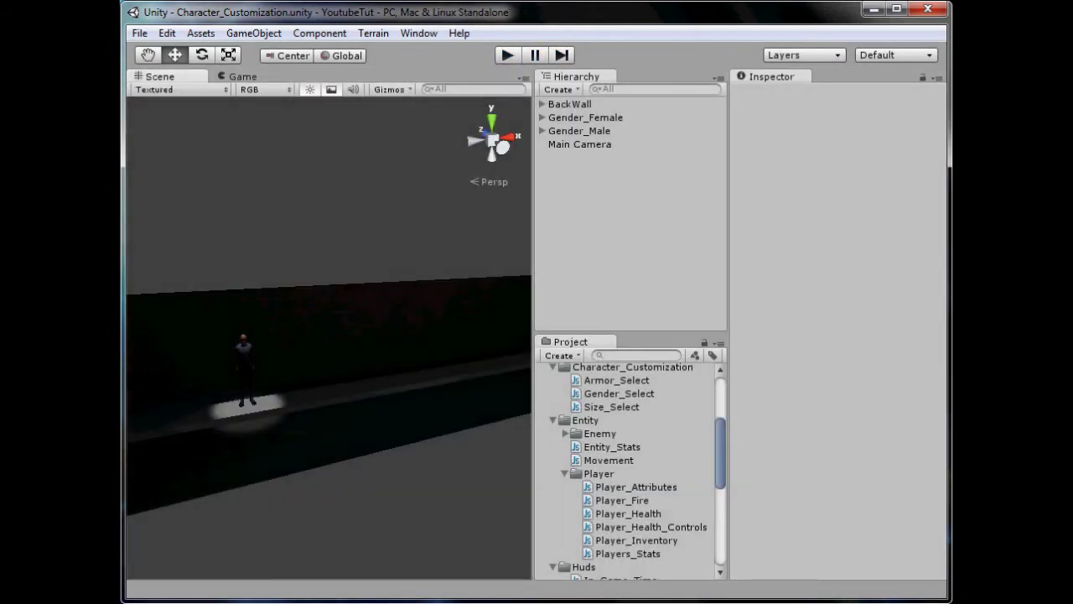